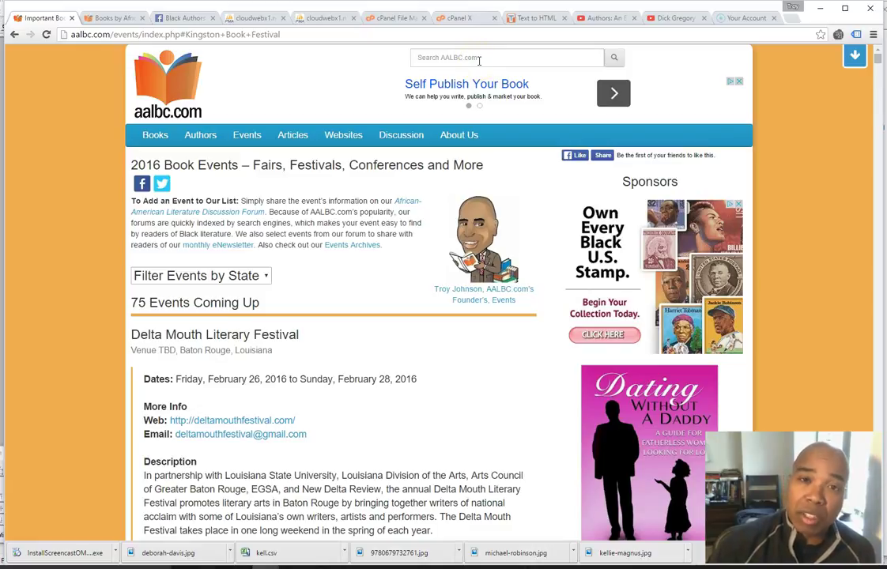
- Show the AALBC coming-soon page listing 55 upcoming books with publication dates
{"action": "left_click", "coordinate": [469, 81]}
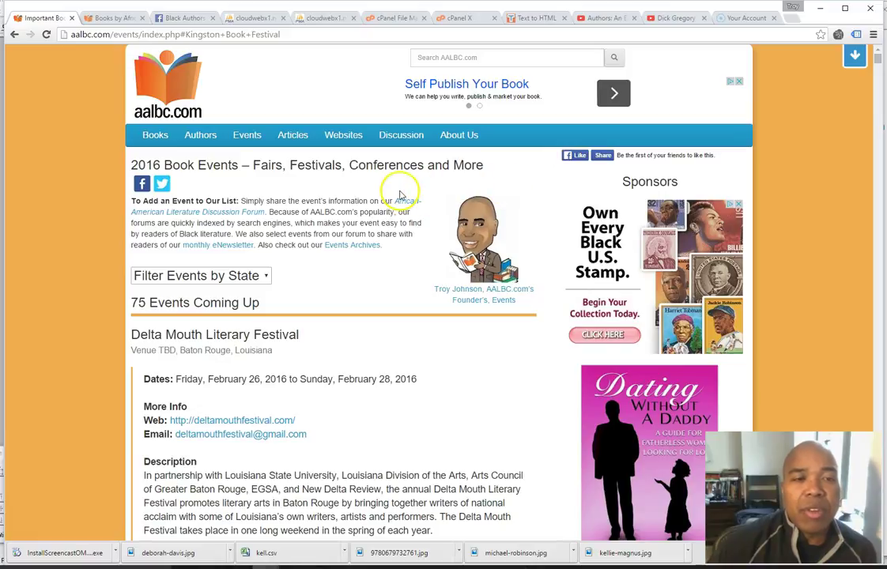
- Go from the coming-soon books page to the AALBC Discussion Forums index of five boards
{"action": "mouse_move", "coordinate": [200, 136]}
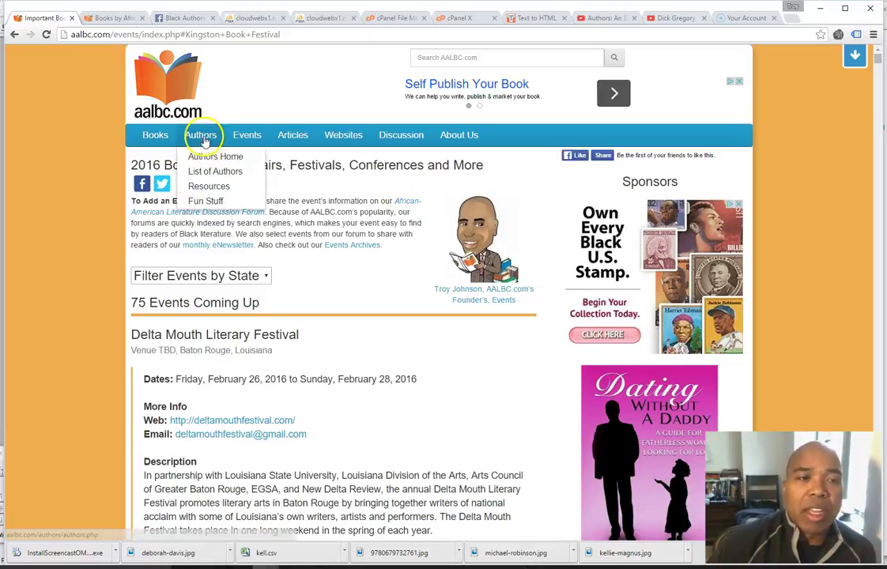
{"action": "left_click", "coordinate": [120, 18]}
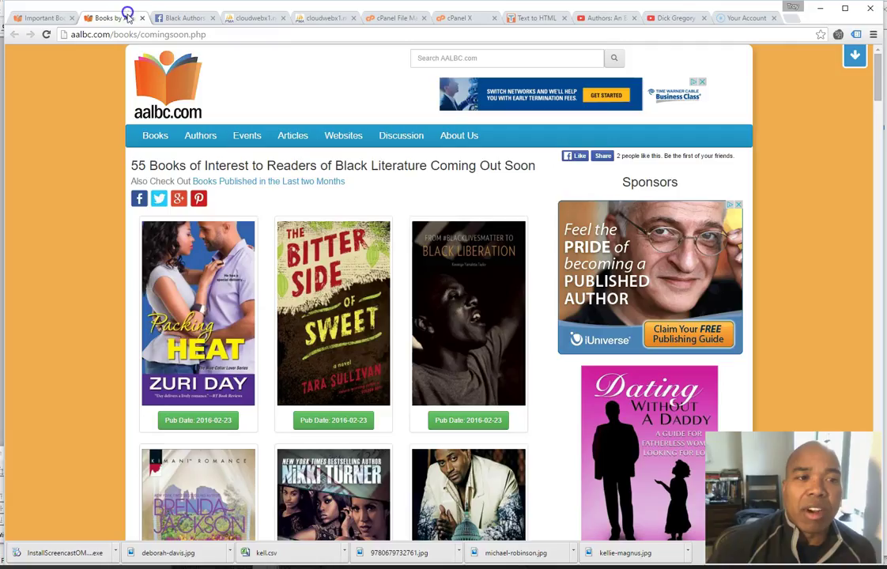
{"action": "left_click", "coordinate": [397, 139]}
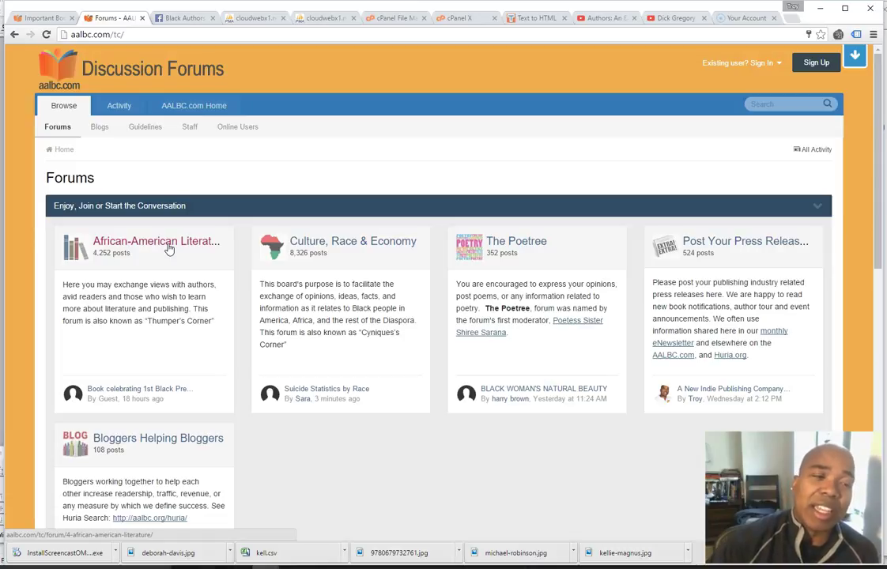
{"action": "left_click", "coordinate": [174, 247]}
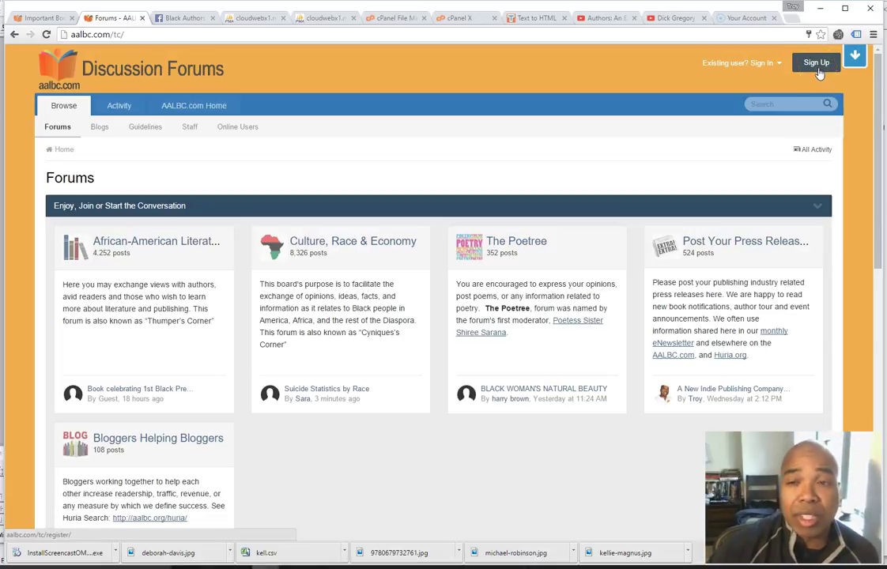
- Sign in to the forums with a Facebook account from the Sign Up page
{"action": "left_click", "coordinate": [817, 69]}
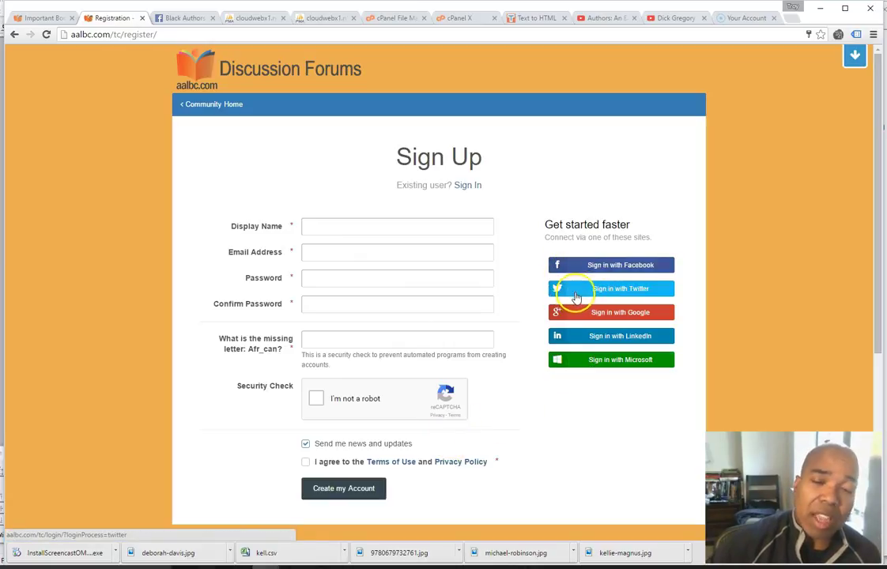
{"action": "left_click", "coordinate": [617, 268]}
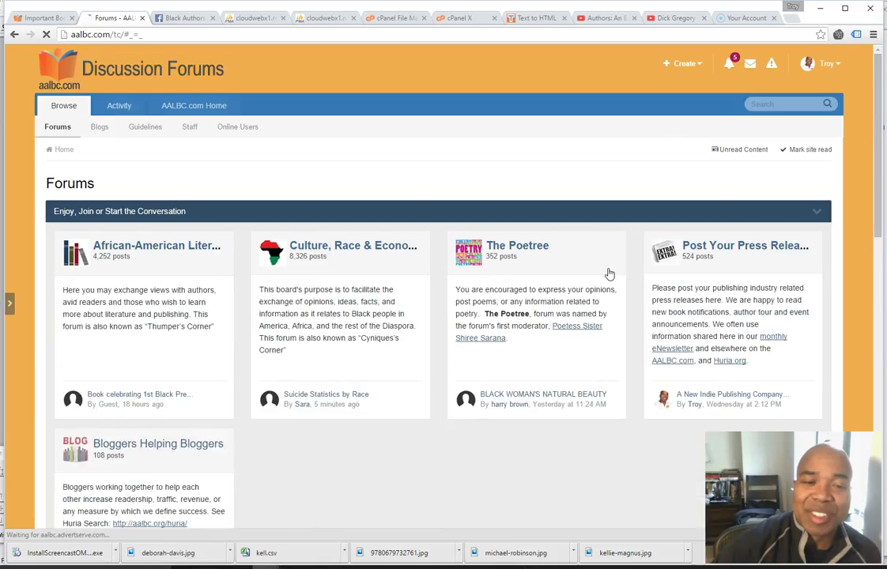
{"action": "left_click", "coordinate": [768, 82]}
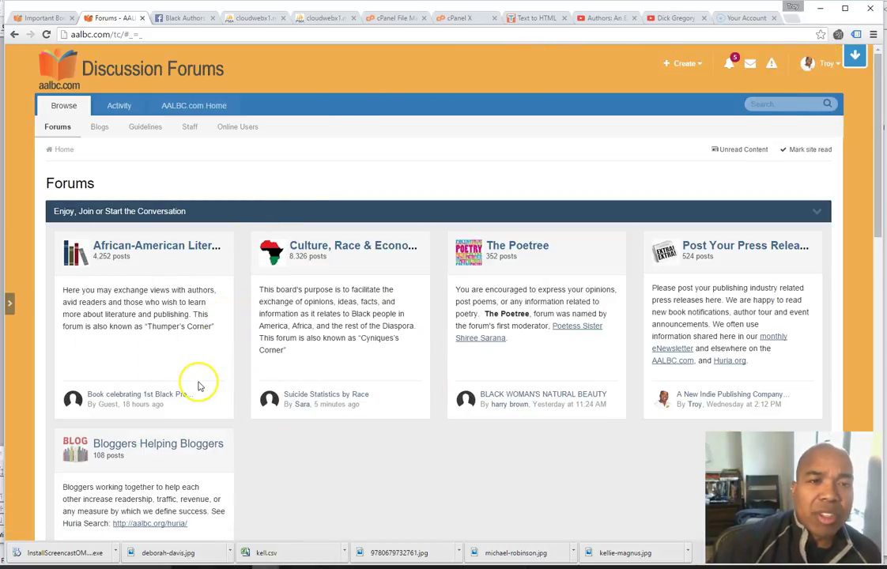
- Show the Black Authors on Writing group post with the member's question about the forum
{"action": "left_click", "coordinate": [169, 19]}
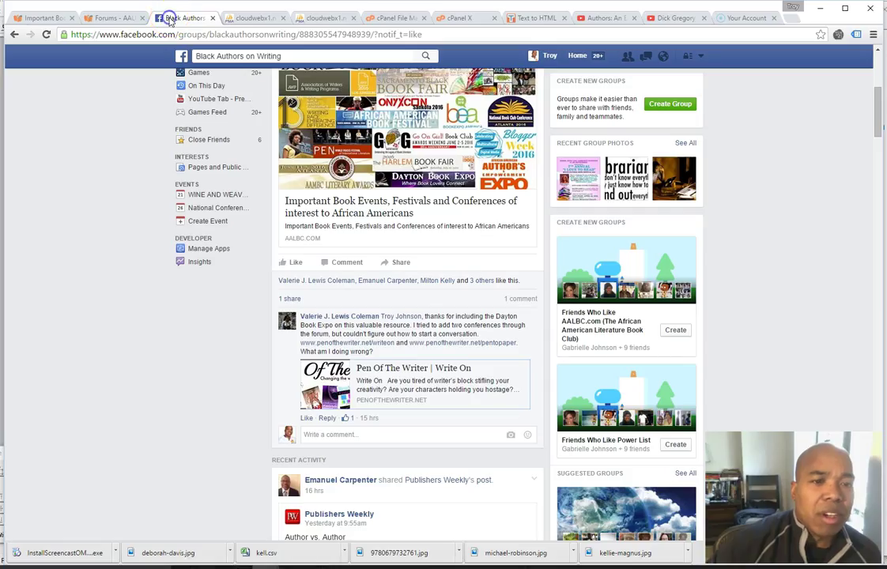
- Review the penofthewriter.net/writeon workshop page, then return to the AALBC forums index
{"action": "left_click", "coordinate": [341, 387]}
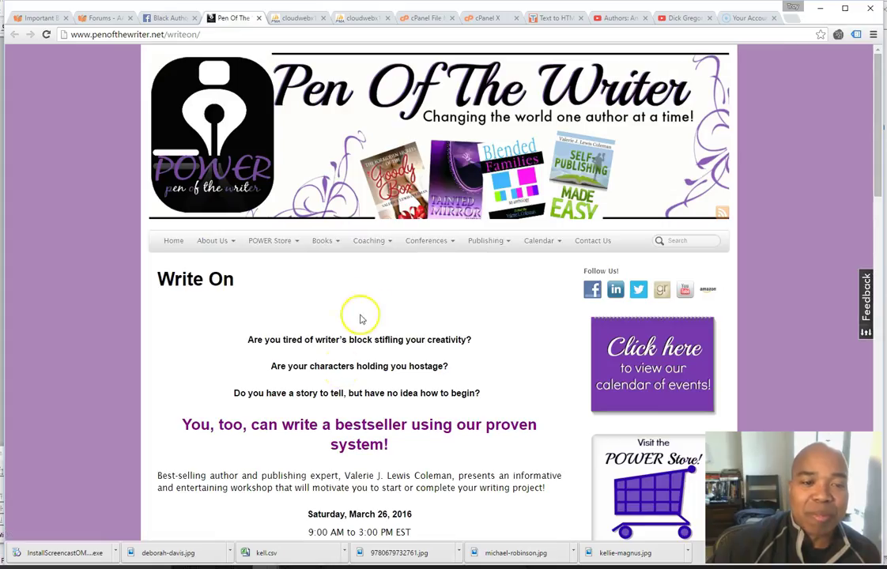
{"action": "scroll", "coordinate": [366, 293], "scroll_direction": "down", "scroll_amount": 1}
{"action": "scroll", "coordinate": [366, 298], "scroll_direction": "down", "scroll_amount": 1}
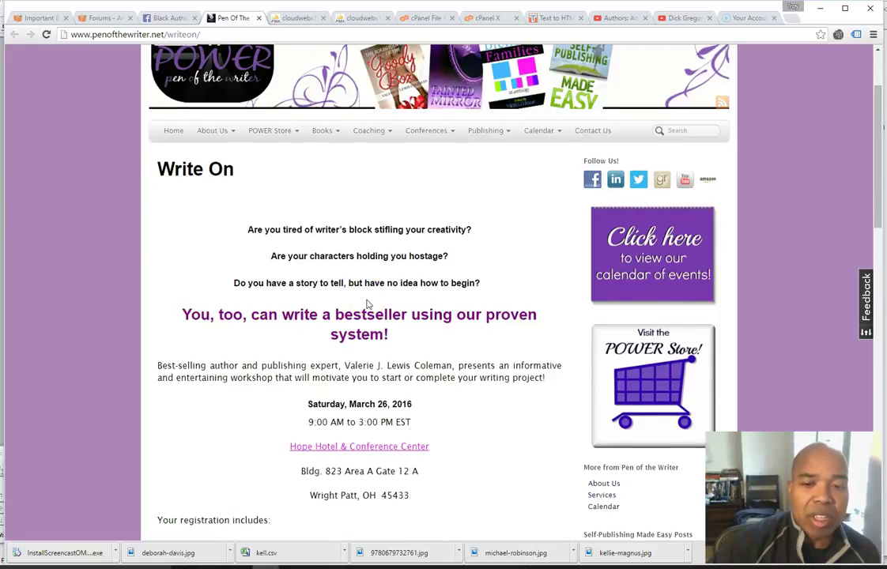
{"action": "scroll", "coordinate": [367, 304], "scroll_direction": "up", "scroll_amount": 2}
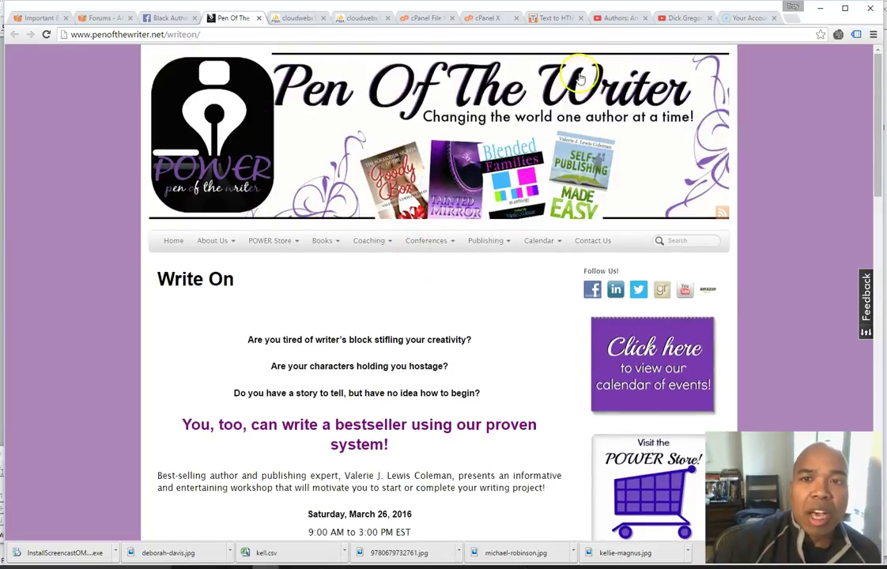
{"action": "left_click", "coordinate": [100, 17]}
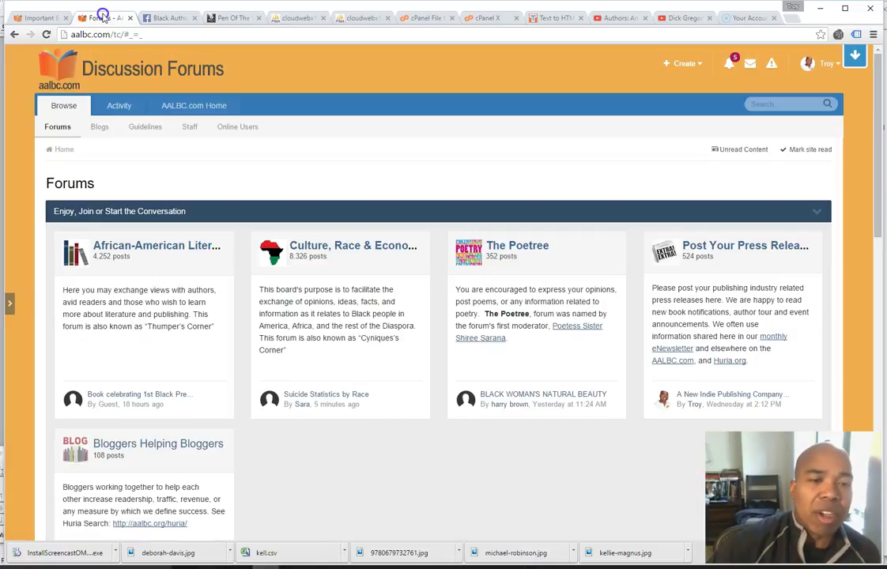
- Start a new topic in the African-American Literature forum and place the cursor in the empty body
{"action": "left_click", "coordinate": [190, 247]}
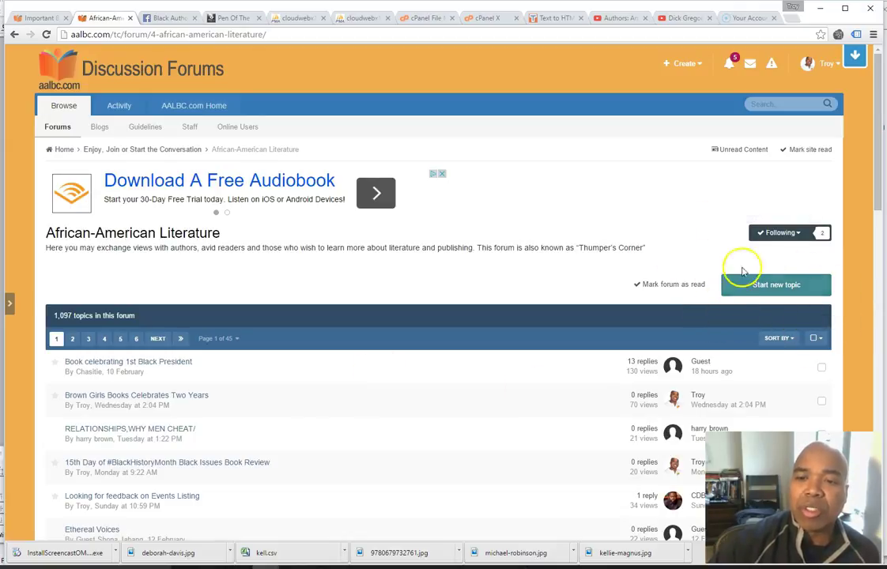
{"action": "left_click", "coordinate": [778, 287]}
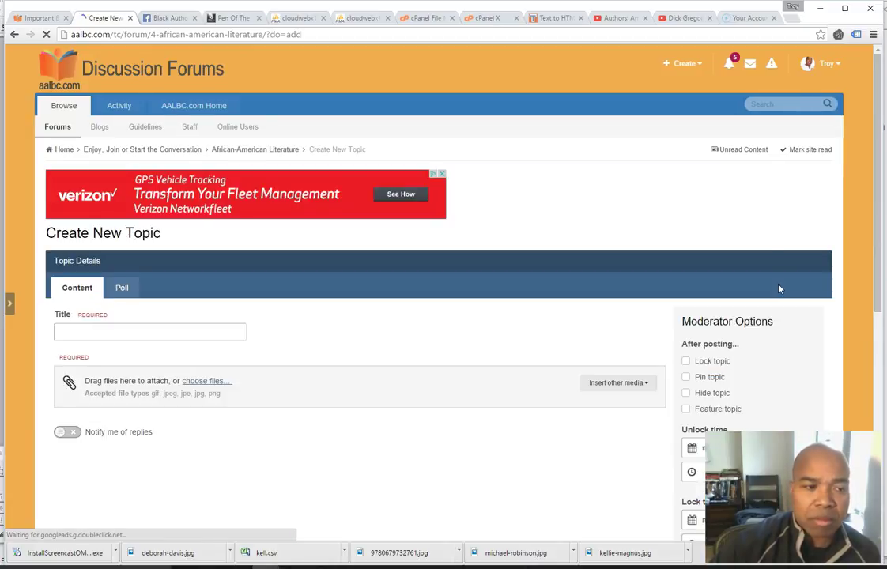
{"action": "scroll", "coordinate": [400, 238], "scroll_direction": "down", "scroll_amount": 2}
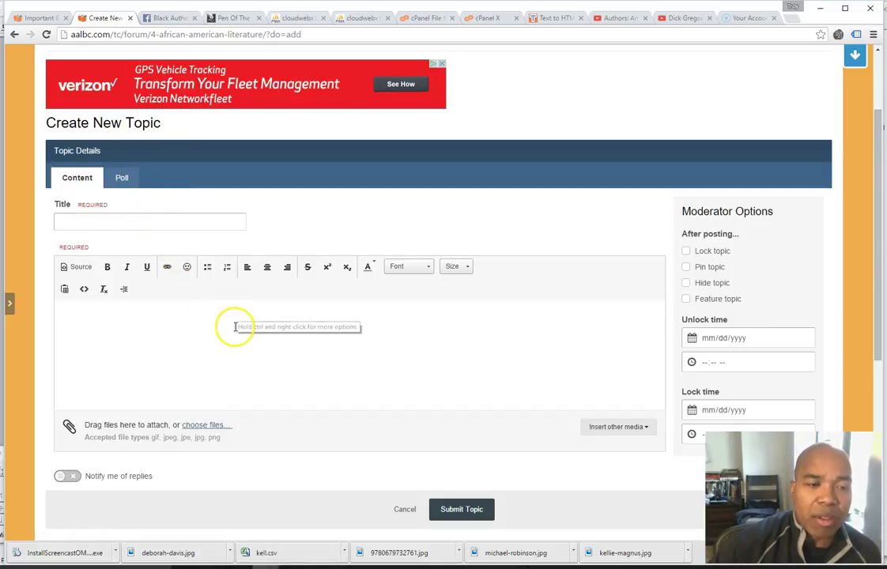
{"action": "left_click", "coordinate": [80, 269]}
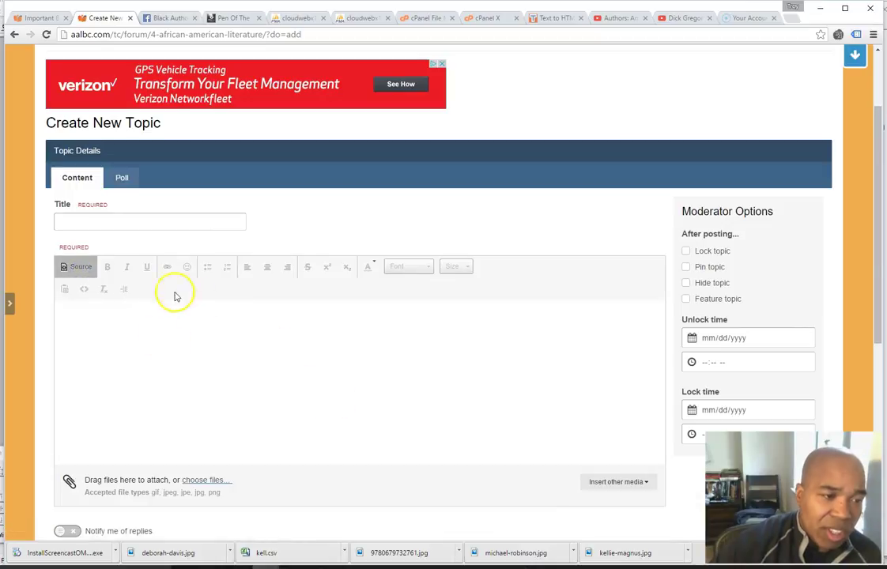
{"action": "left_click", "coordinate": [81, 266]}
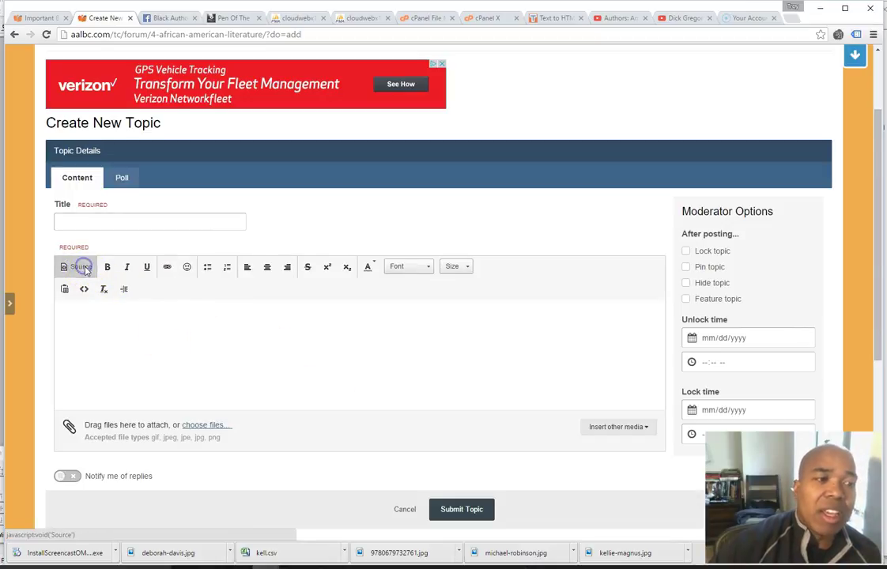
{"action": "left_click", "coordinate": [179, 338]}
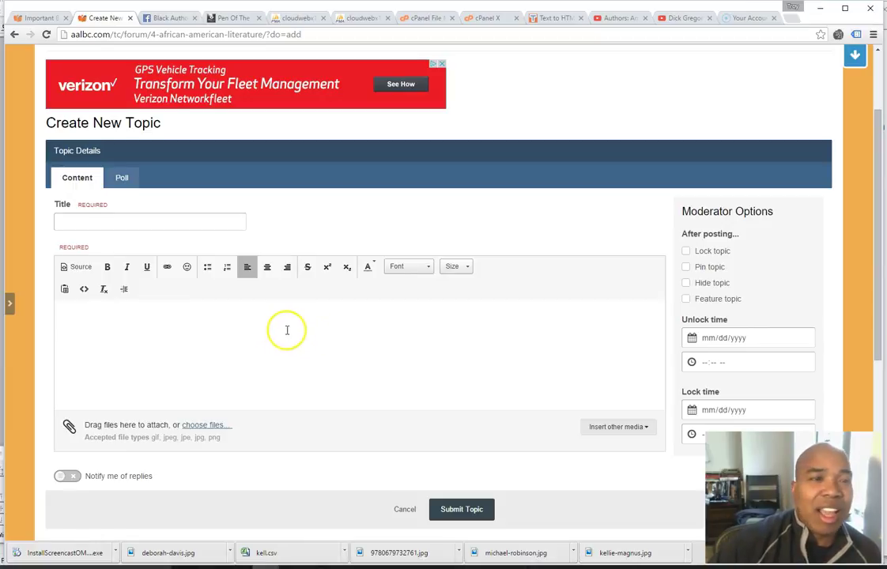
- Copy the Write On workshop text, from the opening questions to the Register line
{"action": "left_click", "coordinate": [166, 17]}
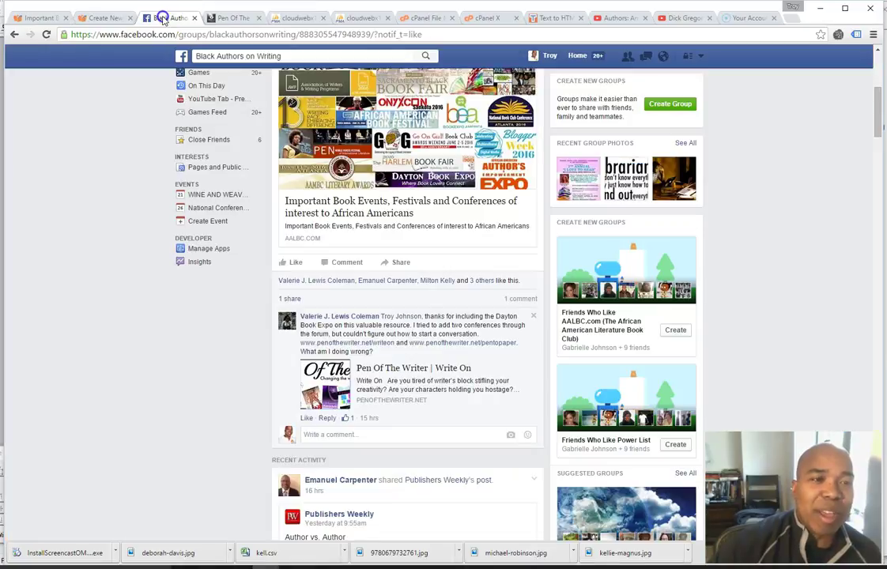
{"action": "left_click", "coordinate": [225, 19]}
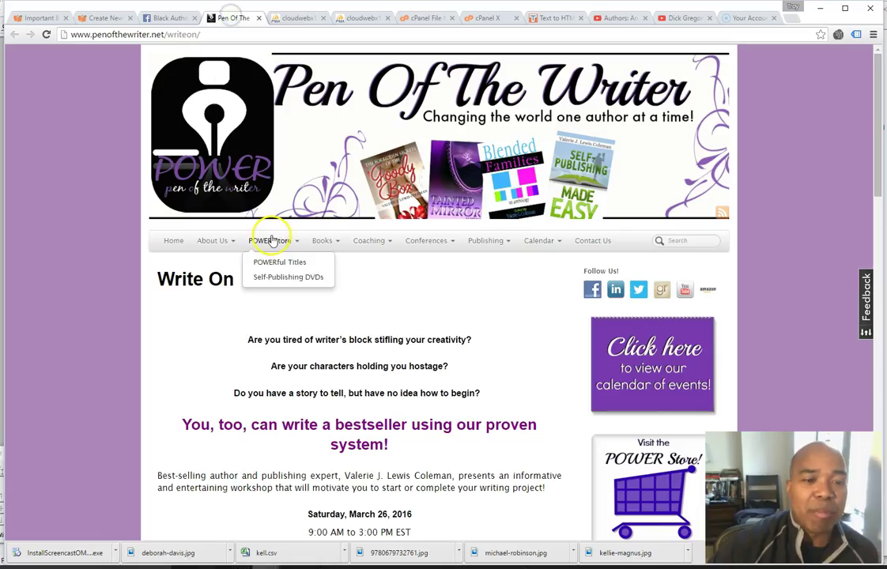
{"action": "scroll", "coordinate": [273, 240], "scroll_direction": "down", "scroll_amount": 1}
{"action": "scroll", "coordinate": [274, 239], "scroll_direction": "down", "scroll_amount": 1}
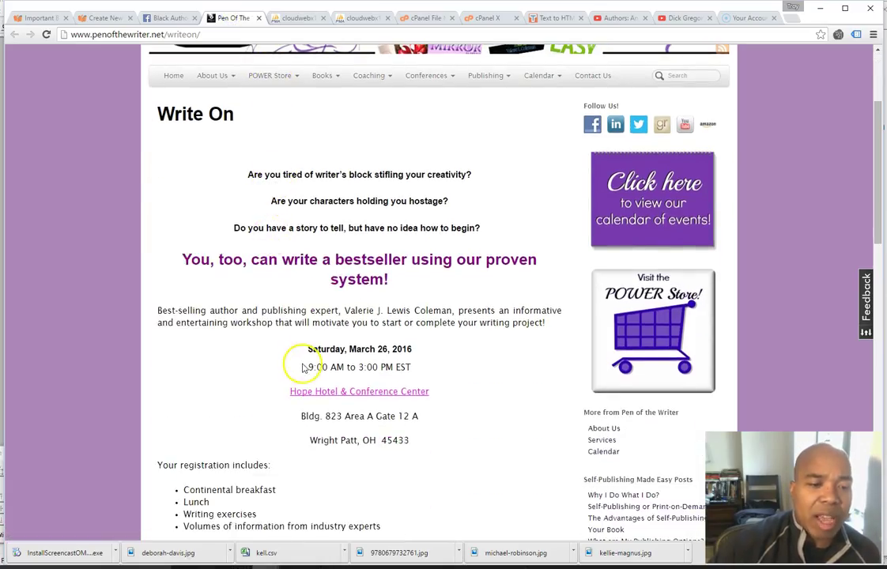
{"action": "scroll", "coordinate": [305, 362], "scroll_direction": "down", "scroll_amount": 2}
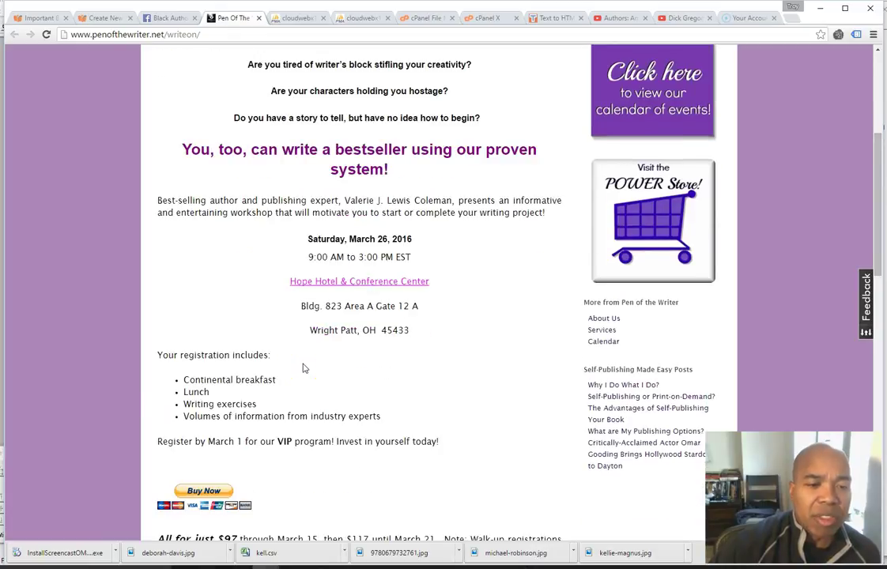
{"action": "left_click_drag", "start_coordinate": [445, 439], "coordinate": [251, 340]}
{"action": "right_click", "coordinate": [302, 351]}
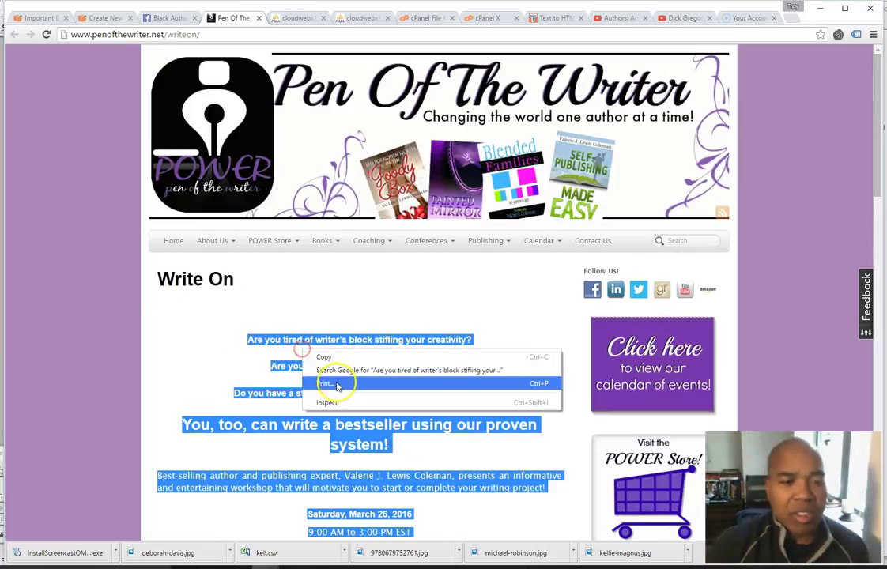
{"action": "left_click", "coordinate": [338, 357]}
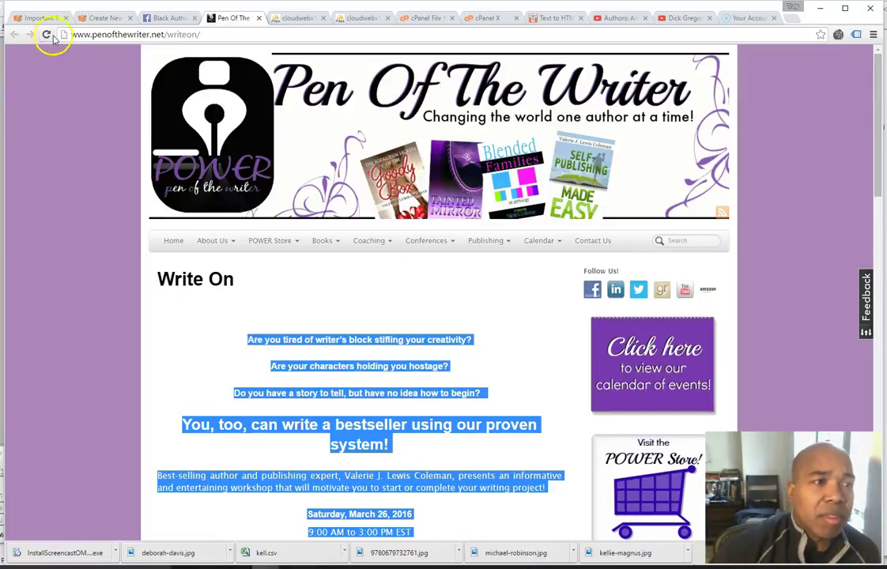
{"action": "left_click", "coordinate": [93, 18]}
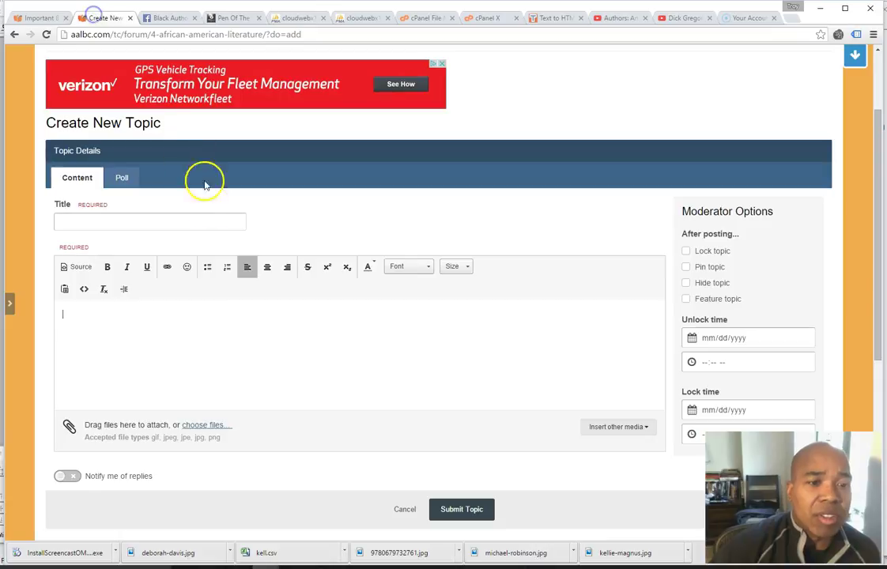
- Paste the Write On workshop text into the topic body and close the gap after the first question
{"action": "right_click", "coordinate": [148, 323]}
{"action": "left_click", "coordinate": [193, 389]}
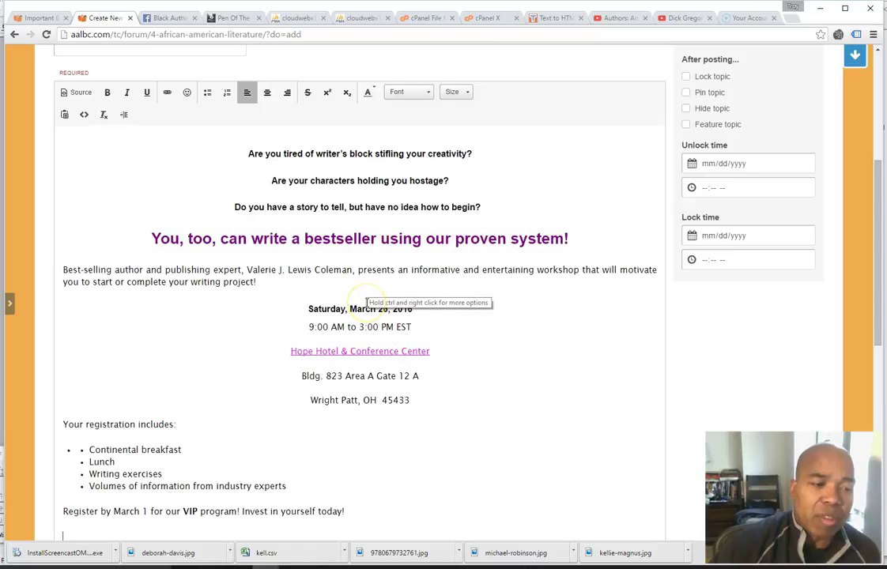
{"action": "left_click", "coordinate": [488, 150]}
{"action": "key", "text": "Delete"}
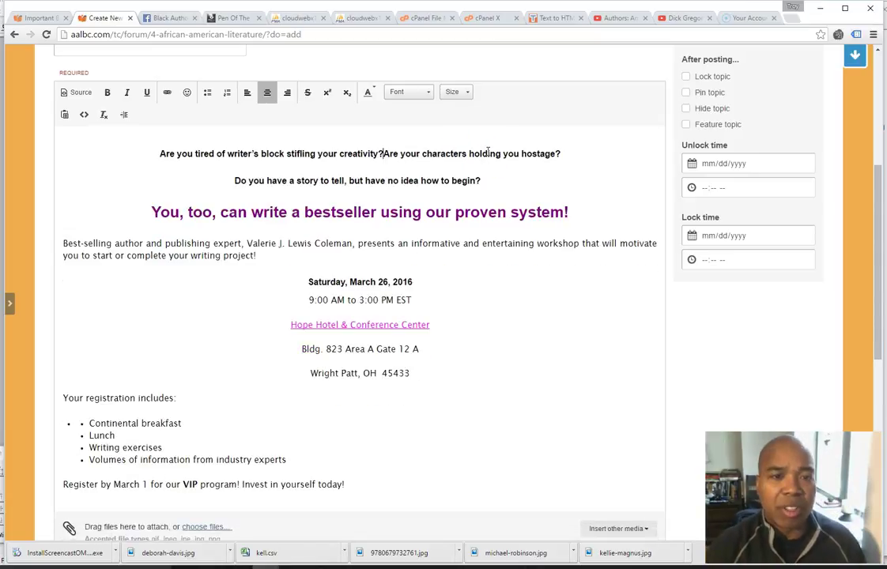
{"action": "key", "text": "shift+Return"}
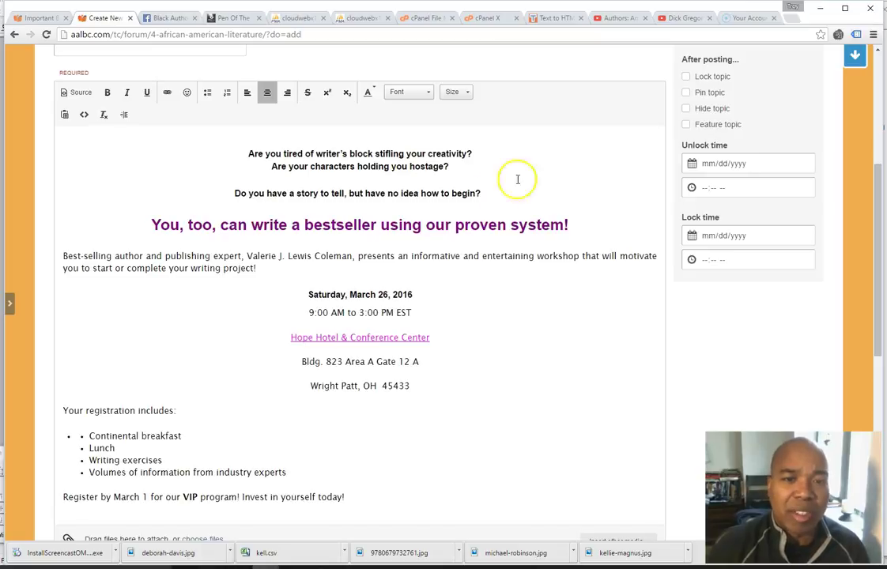
- Close the gap after the second question, check the HTML source, and place the cursor before the questions
{"action": "left_click", "coordinate": [483, 162]}
{"action": "key", "text": "Delete"}
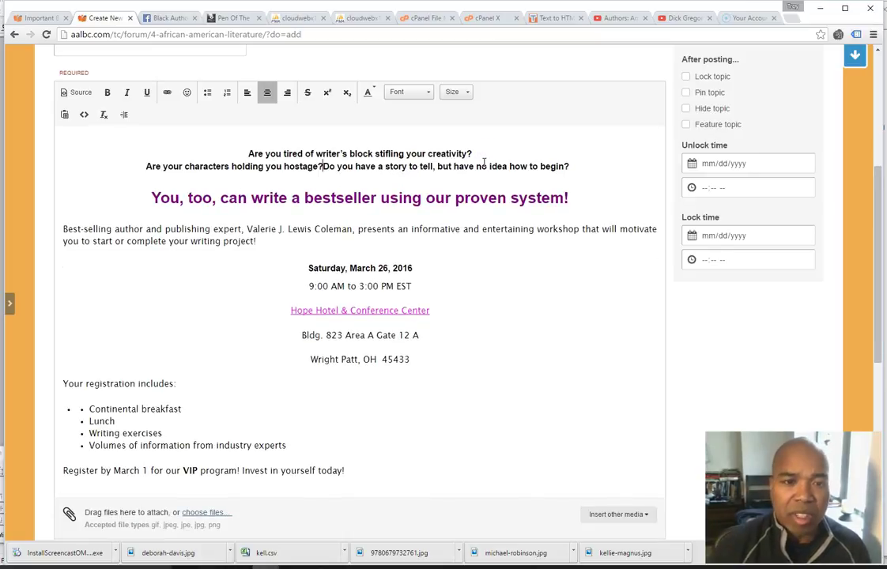
{"action": "key", "text": "shift+Return"}
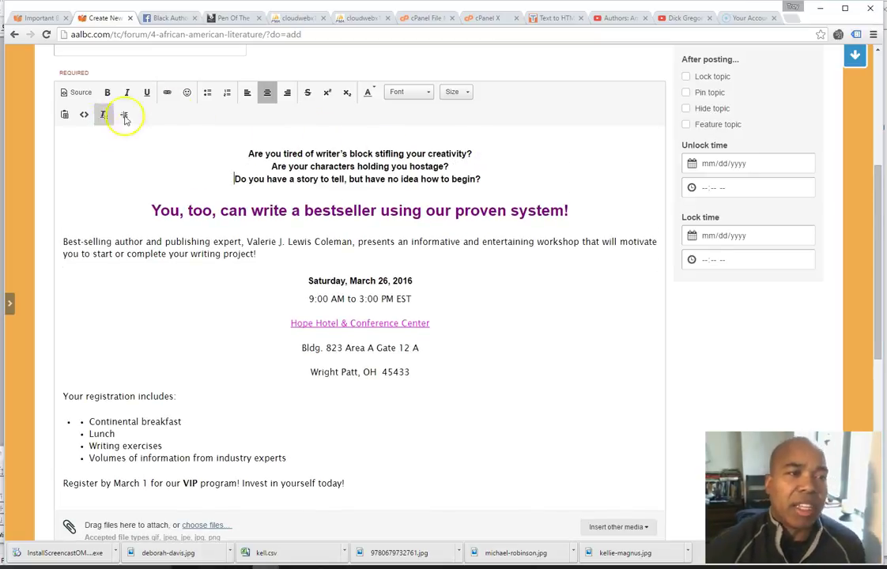
{"action": "left_click", "coordinate": [67, 93]}
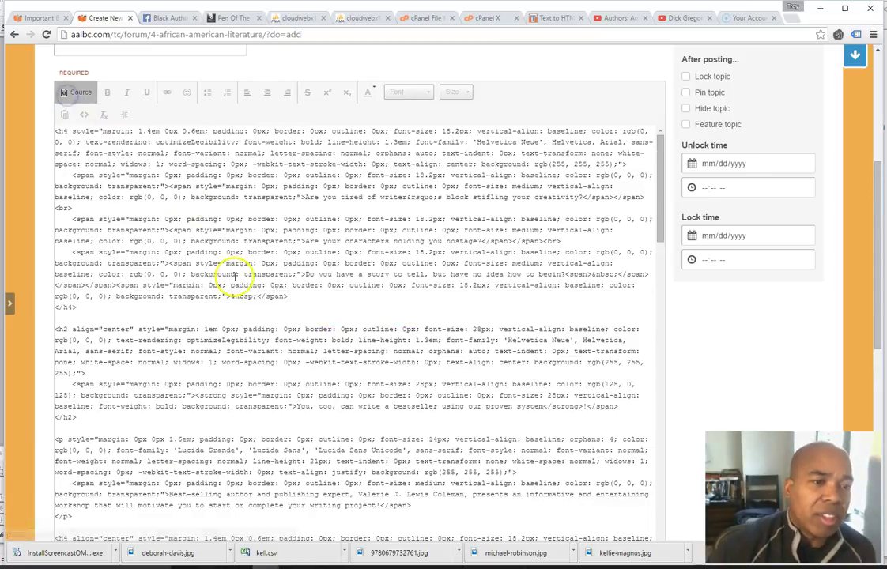
{"action": "left_click", "coordinate": [80, 94]}
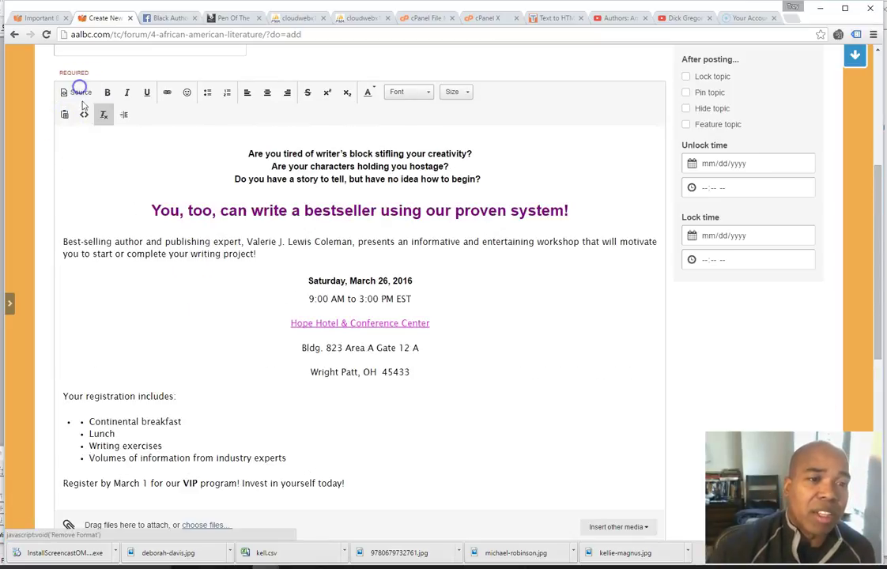
{"action": "left_click", "coordinate": [353, 142]}
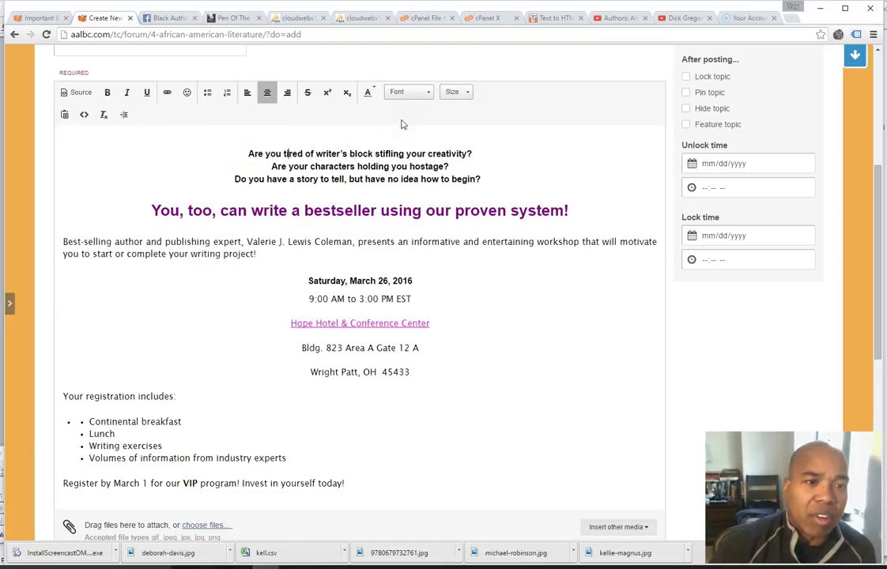
- Add an empty line above the questions, then save the Pen Of The Writer header banner as 1088-1032.jpg
{"action": "key", "text": "Return"}
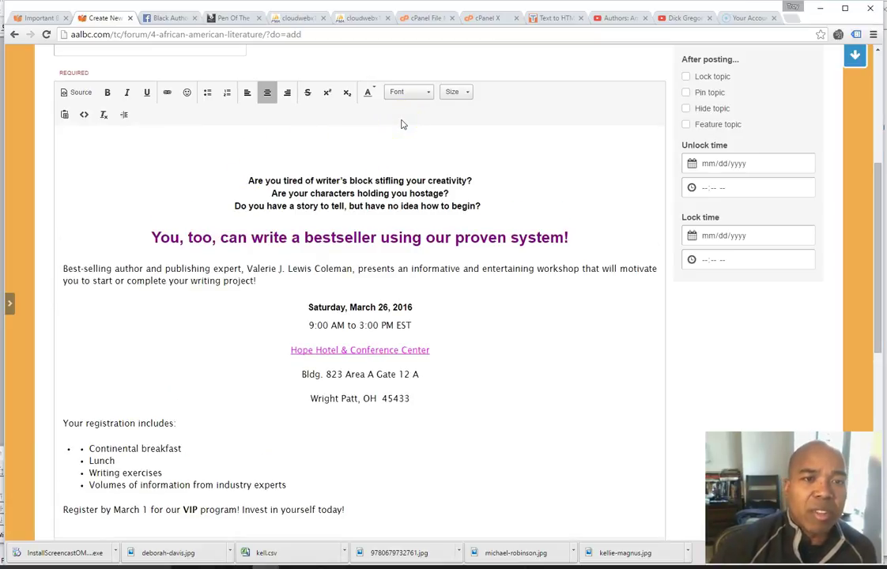
{"action": "left_click", "coordinate": [231, 18]}
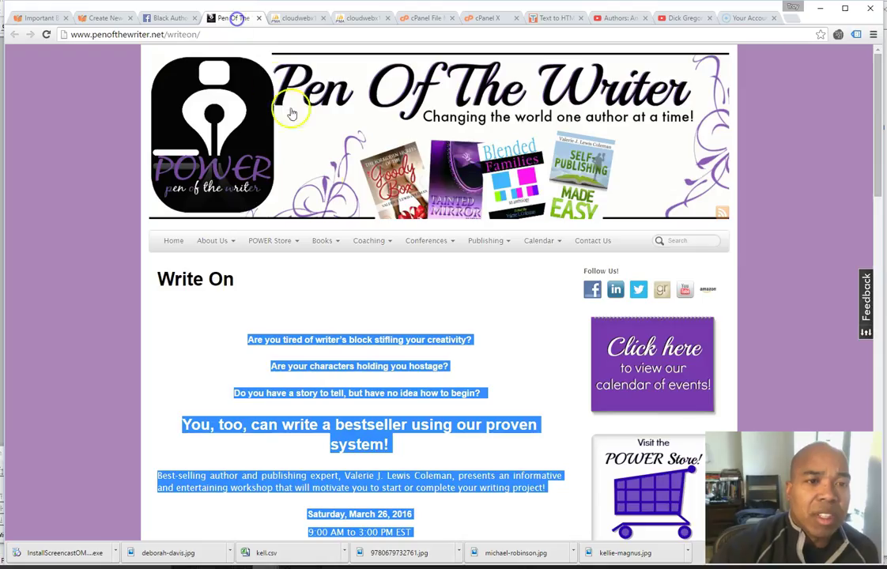
{"action": "right_click", "coordinate": [457, 151]}
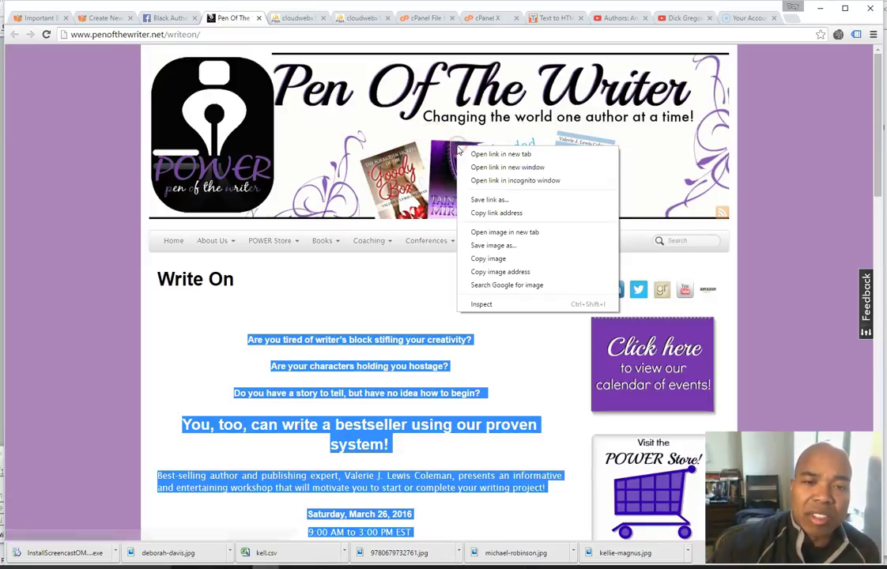
{"action": "left_click", "coordinate": [542, 250]}
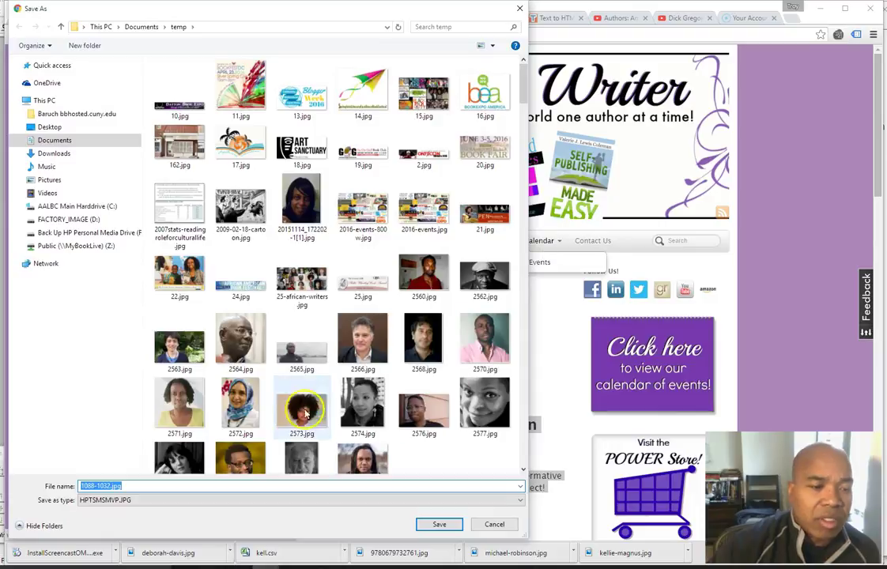
{"action": "left_click", "coordinate": [440, 524]}
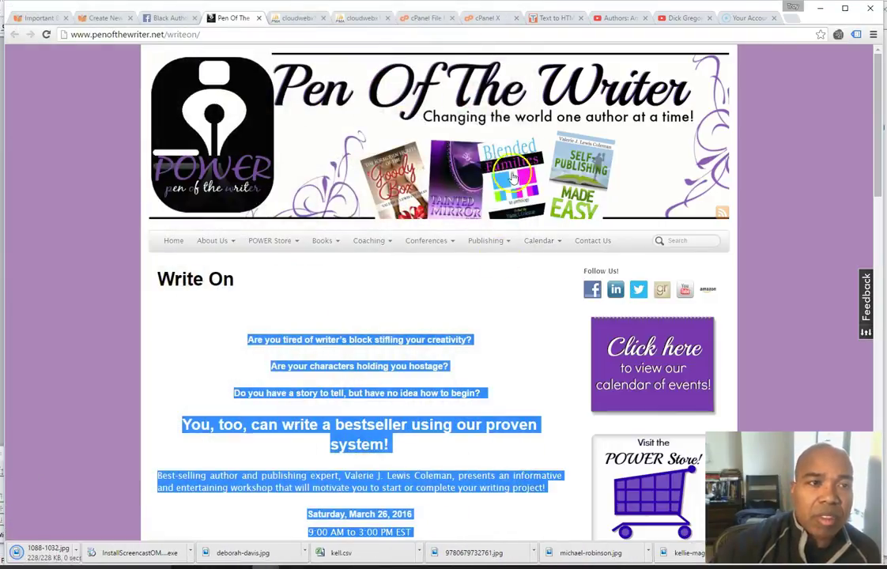
{"action": "left_click", "coordinate": [98, 20]}
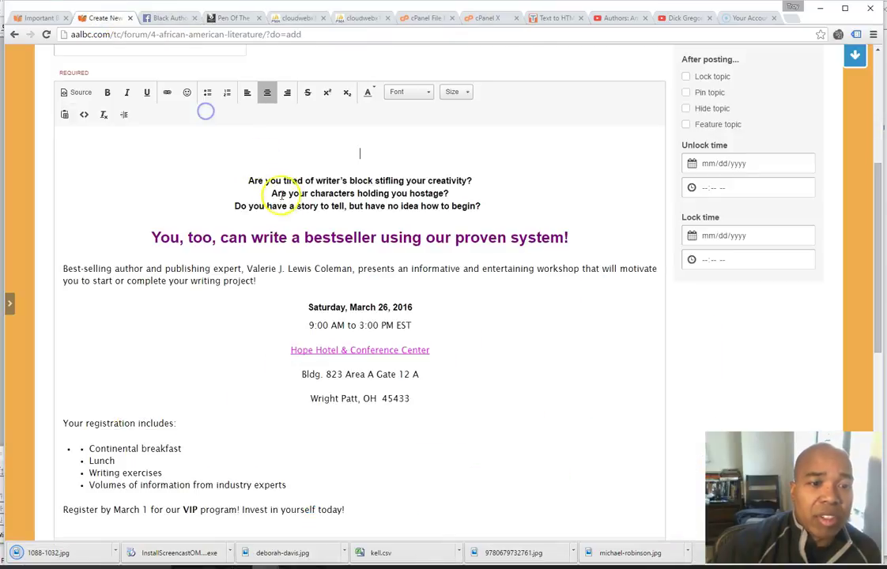
- Upload 1088-1032.jpg and insert it at the top of the post body, above the questions
{"action": "scroll", "coordinate": [238, 317], "scroll_direction": "down", "scroll_amount": 4}
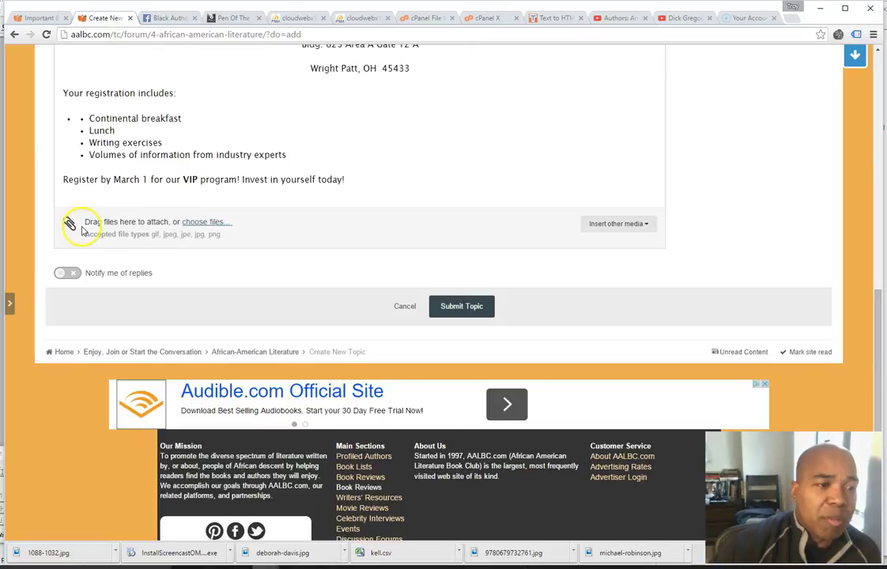
{"action": "left_click", "coordinate": [206, 222]}
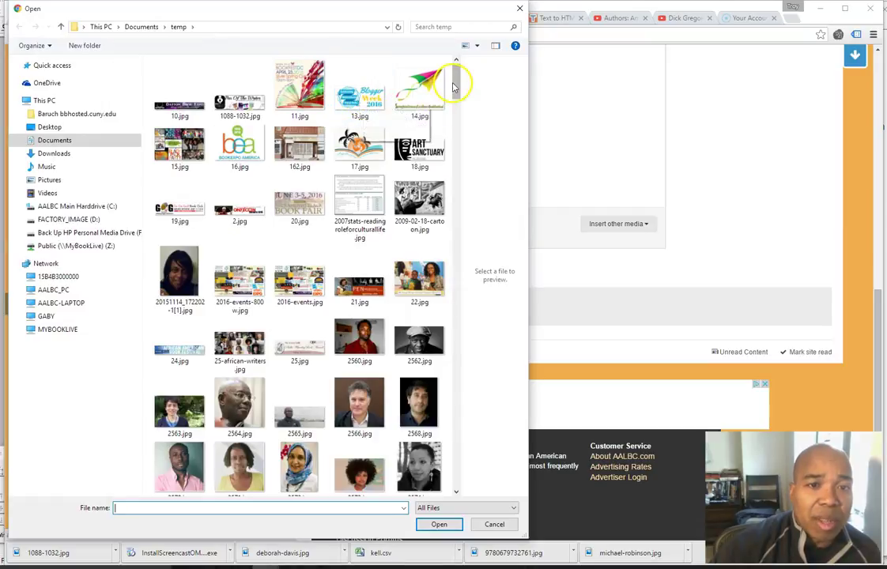
{"action": "mouse_move", "coordinate": [456, 79]}
{"action": "left_mouse_down"}
{"action": "mouse_move", "coordinate": [455, 307]}
{"action": "mouse_move", "coordinate": [448, 63]}
{"action": "left_mouse_up"}
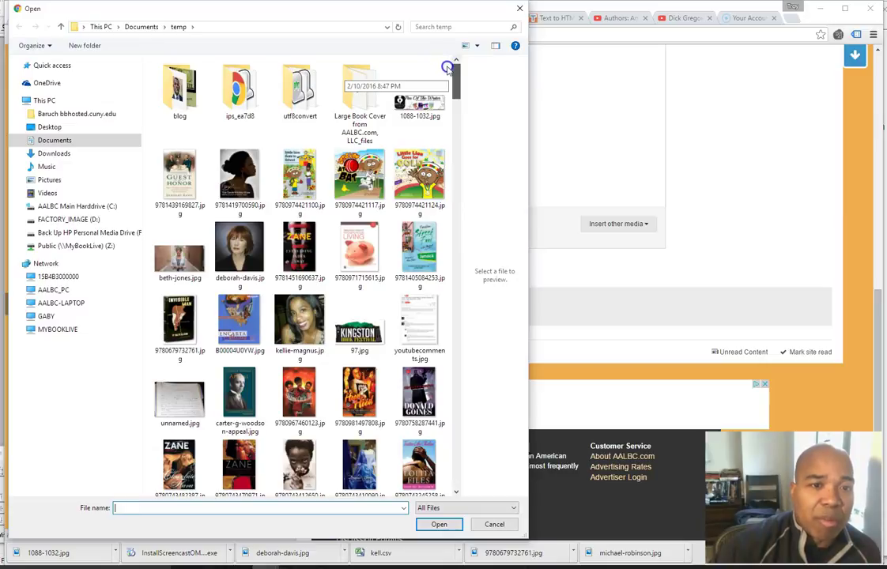
{"action": "double_click", "coordinate": [420, 105]}
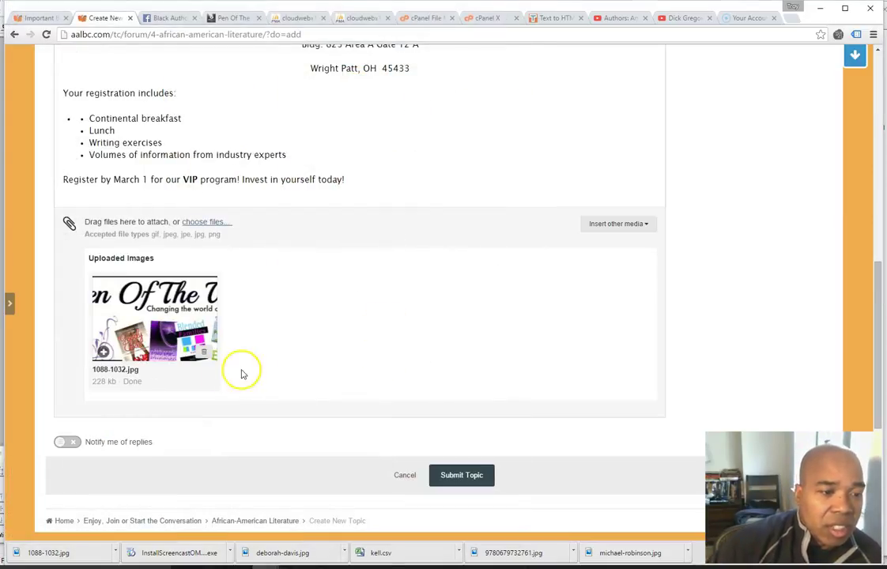
{"action": "scroll", "coordinate": [274, 353], "scroll_direction": "up", "scroll_amount": 3}
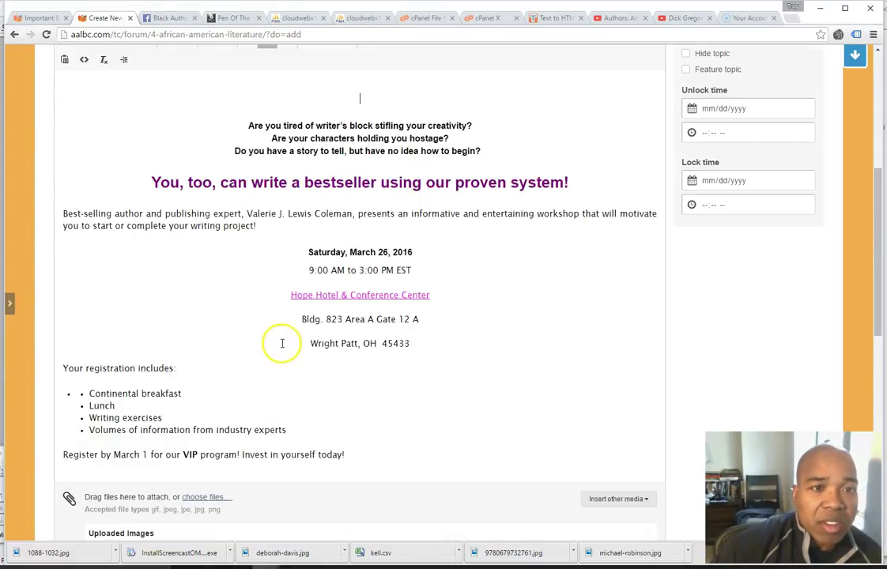
{"action": "scroll", "coordinate": [348, 322], "scroll_direction": "down", "scroll_amount": 3}
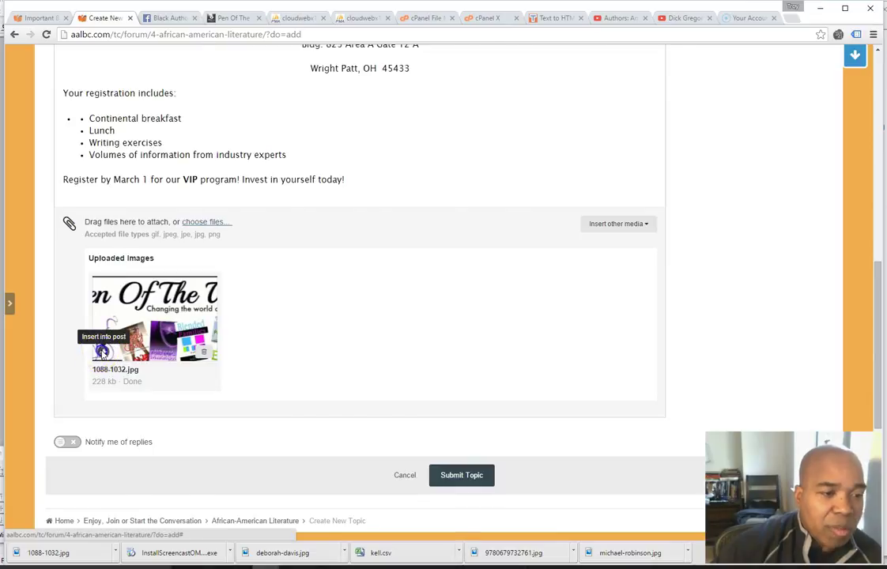
{"action": "left_click", "coordinate": [102, 351]}
{"action": "scroll", "coordinate": [427, 379], "scroll_direction": "up", "scroll_amount": 2}
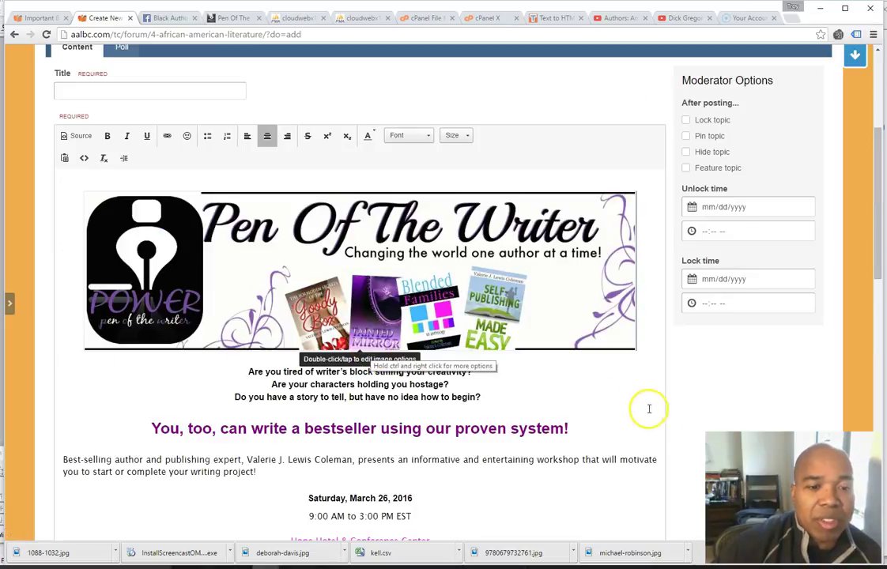
{"action": "scroll", "coordinate": [649, 409], "scroll_direction": "down", "scroll_amount": 2}
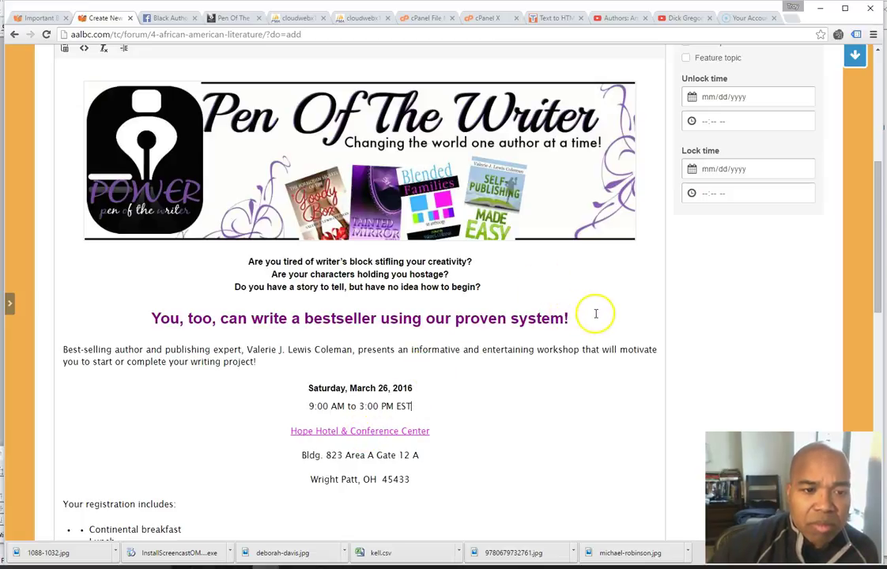
- Select the bestseller headline and copy the Write On page address from the Pen Of The Writer tab
{"action": "triple_click", "coordinate": [65, 319]}
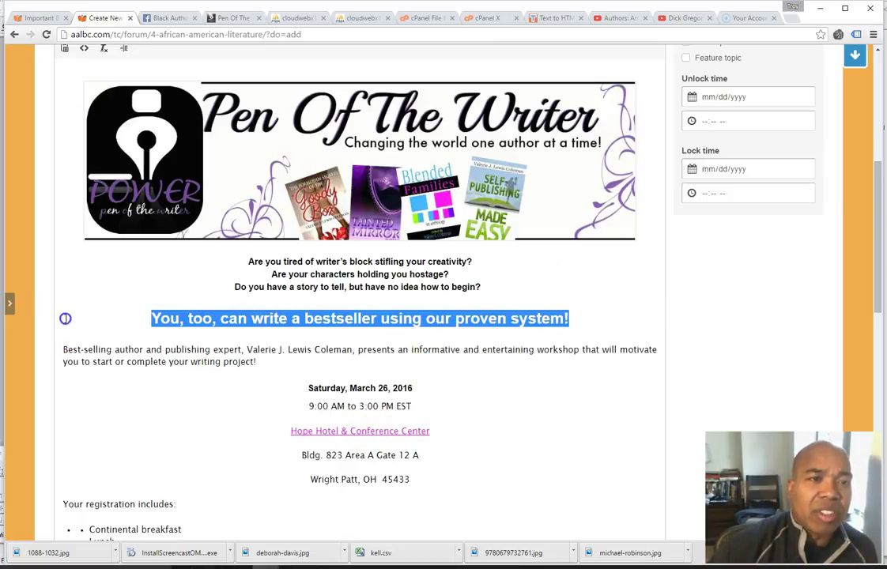
{"action": "left_click", "coordinate": [211, 18]}
{"action": "left_click", "coordinate": [233, 38]}
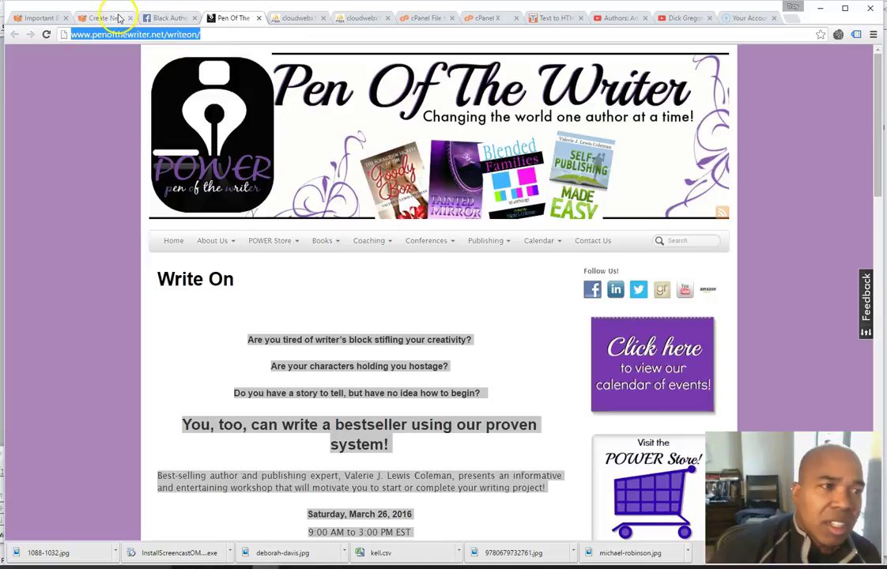
{"action": "left_click", "coordinate": [113, 17]}
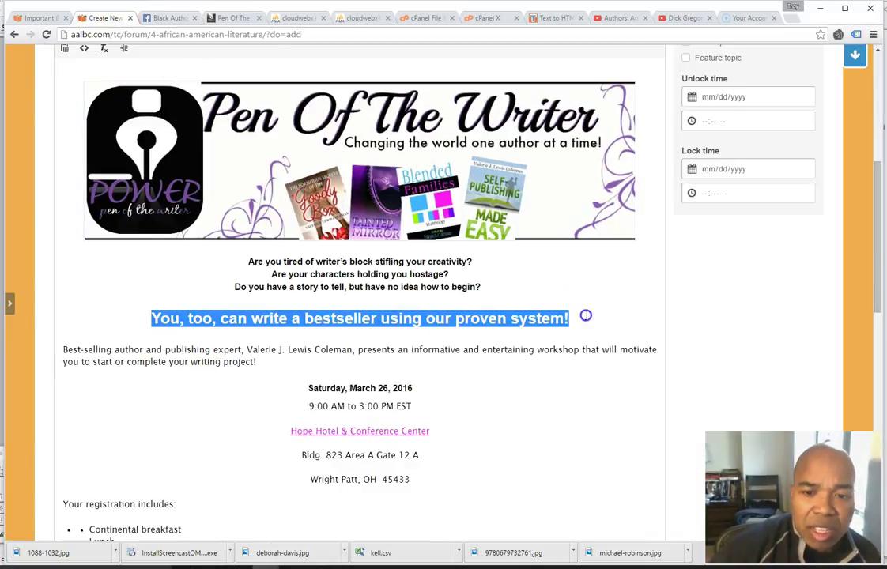
{"action": "left_click_drag", "start_coordinate": [586, 316], "coordinate": [120, 327]}
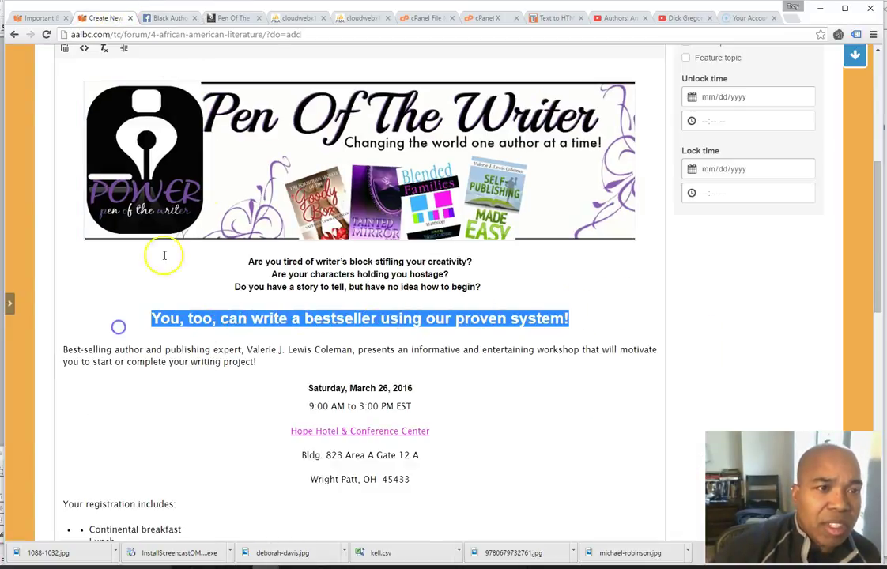
{"action": "scroll", "coordinate": [165, 254], "scroll_direction": "up", "scroll_amount": 2}
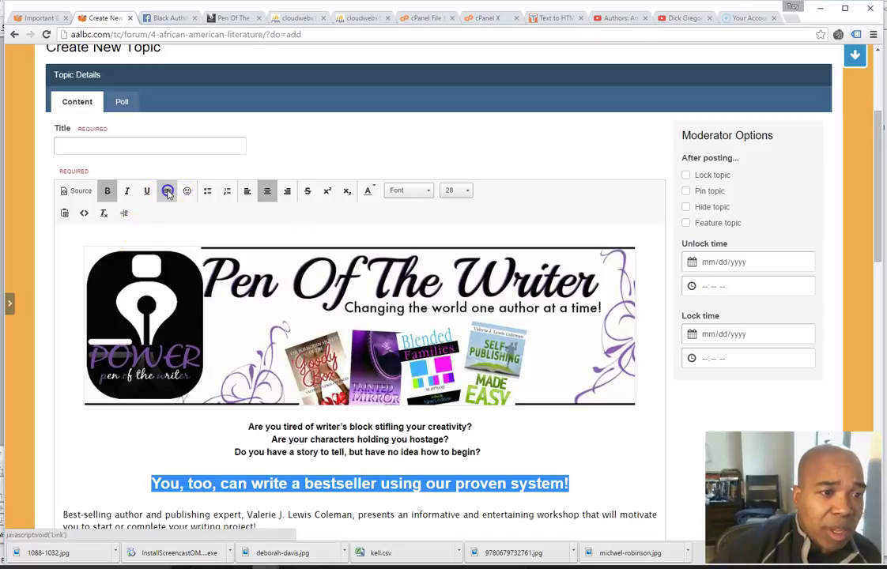
{"action": "left_click", "coordinate": [167, 192]}
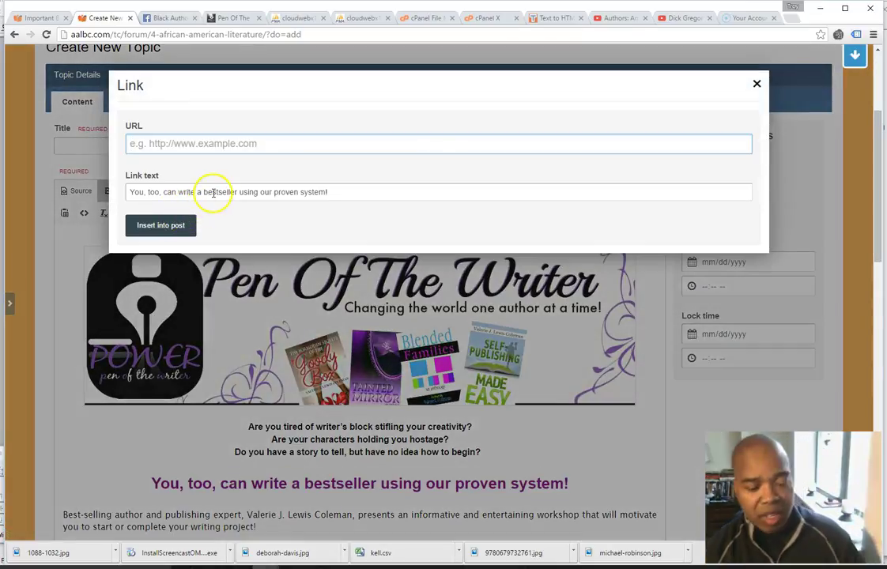
{"action": "type", "text": "http://www.penofthewriter.net/writeon/"}
{"action": "left_click", "coordinate": [170, 227]}
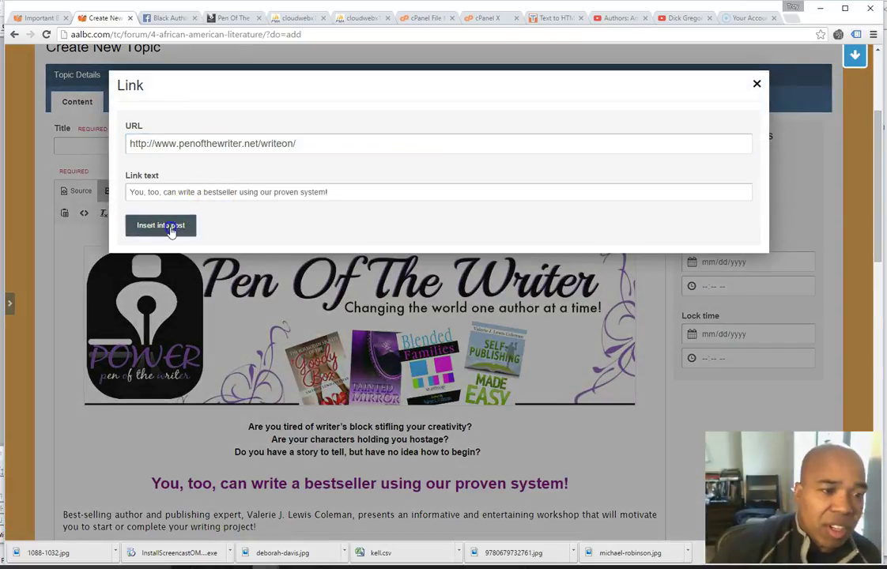
{"action": "scroll", "coordinate": [407, 421], "scroll_direction": "down", "scroll_amount": 1}
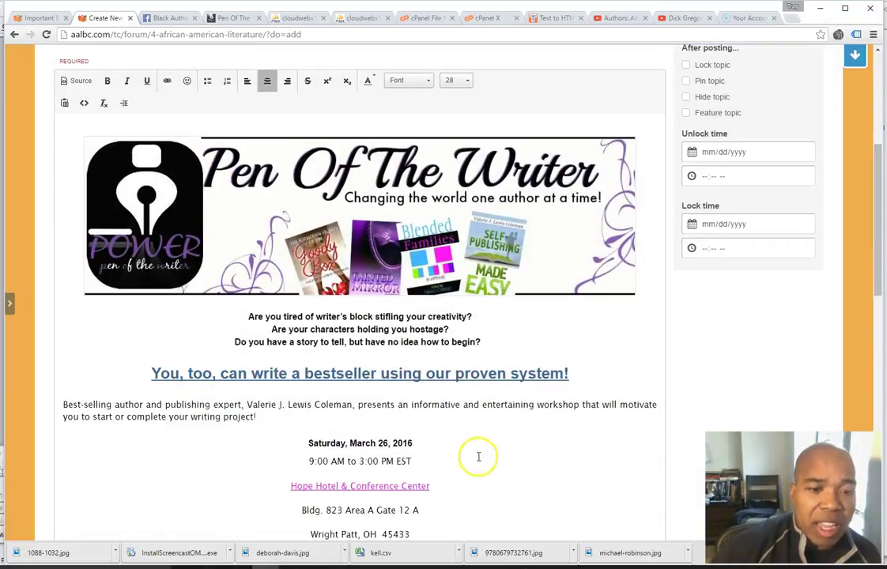
- Paste 'Writing Workshop Coming to Ohio March 2016' into the Title field, then scroll down to Submit Topic
{"action": "scroll", "coordinate": [443, 402], "scroll_direction": "up", "scroll_amount": 4}
{"action": "middle_click", "coordinate": [442, 403]}
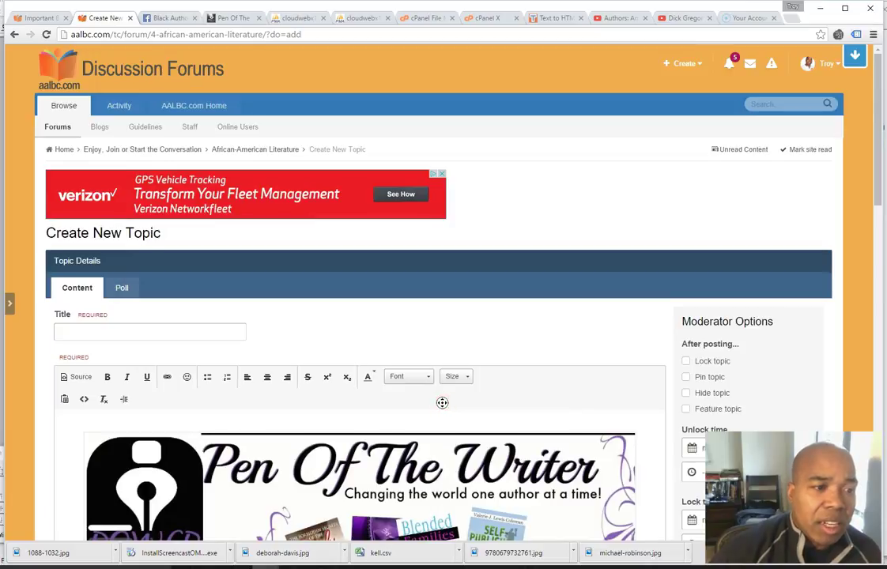
{"action": "scroll", "coordinate": [443, 403], "scroll_direction": "down", "scroll_amount": 1}
{"action": "scroll", "coordinate": [442, 403], "scroll_direction": "up", "scroll_amount": 1}
{"action": "left_click", "coordinate": [95, 331]}
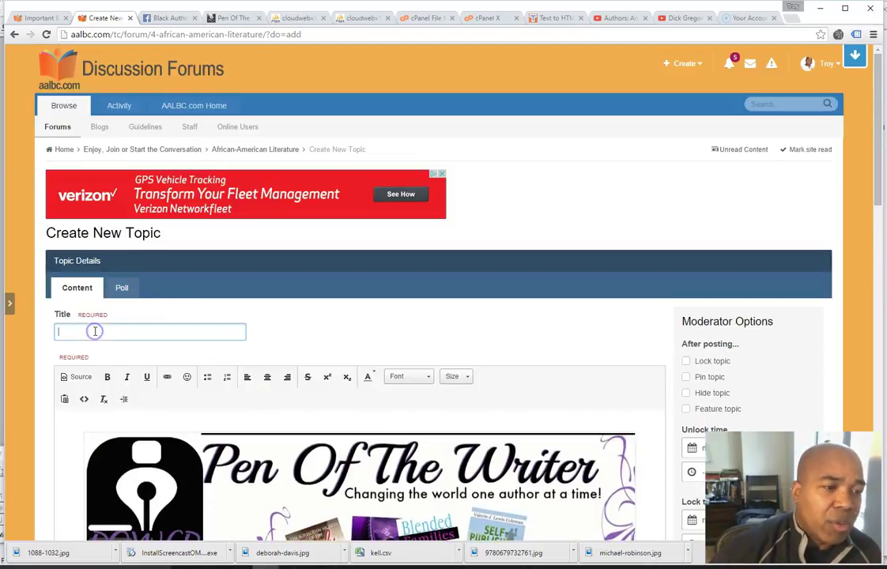
{"action": "type", "text": "Writing Workshop"}
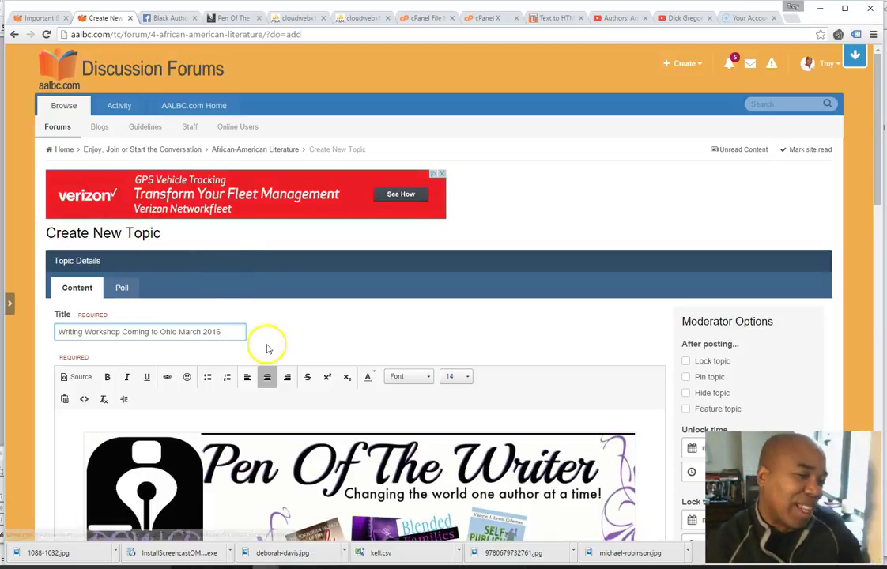
{"action": "scroll", "coordinate": [332, 399], "scroll_direction": "down", "scroll_amount": 3}
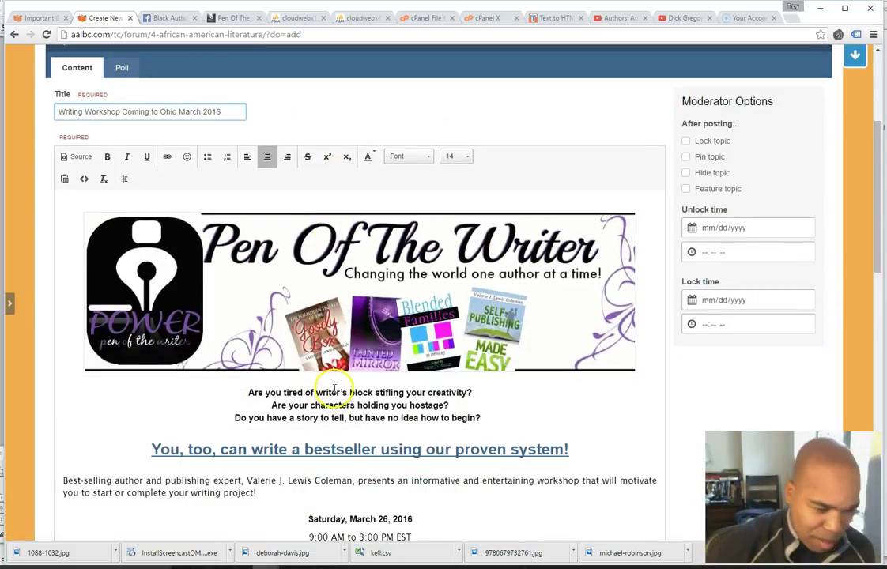
{"action": "scroll", "coordinate": [336, 387], "scroll_direction": "down", "scroll_amount": 2}
{"action": "scroll", "coordinate": [521, 245], "scroll_direction": "down", "scroll_amount": 1}
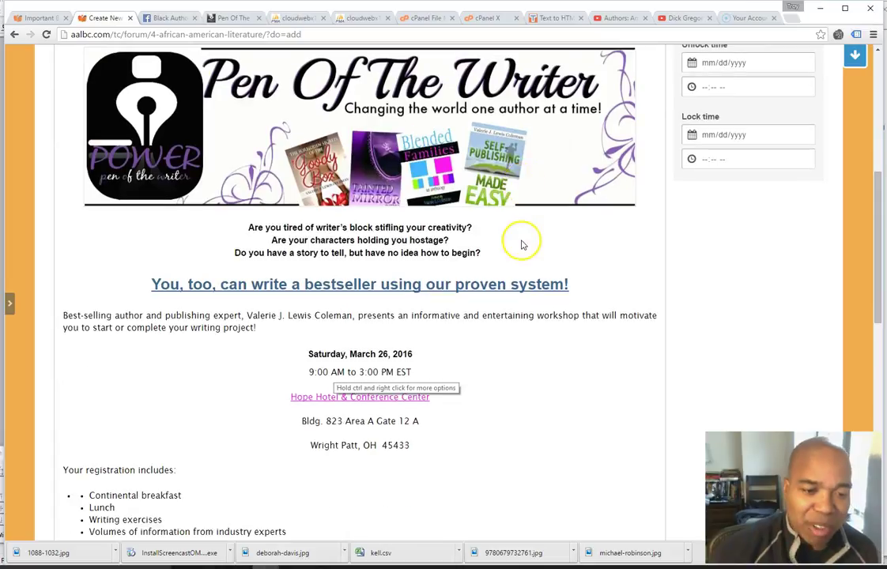
{"action": "scroll", "coordinate": [520, 245], "scroll_direction": "down", "scroll_amount": 2}
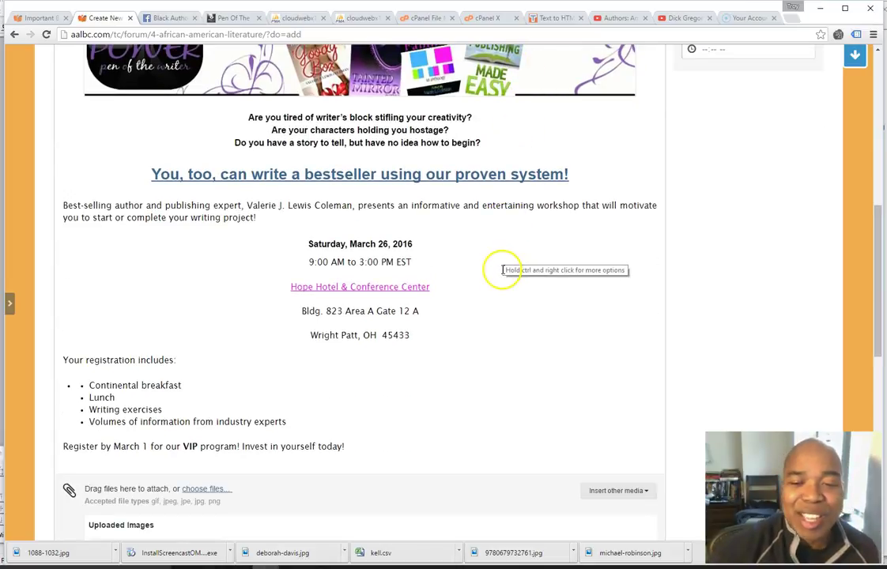
{"action": "scroll", "coordinate": [503, 270], "scroll_direction": "up", "scroll_amount": 7}
{"action": "scroll", "coordinate": [501, 272], "scroll_direction": "down", "scroll_amount": 17}
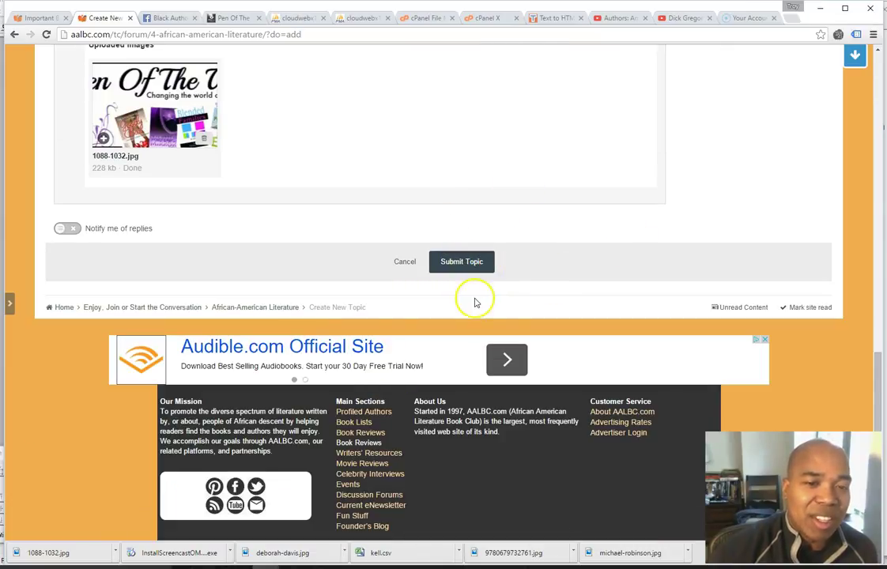
- Submit the workshop topic, scroll through the published post, and narrow the browser window
{"action": "left_click", "coordinate": [465, 265]}
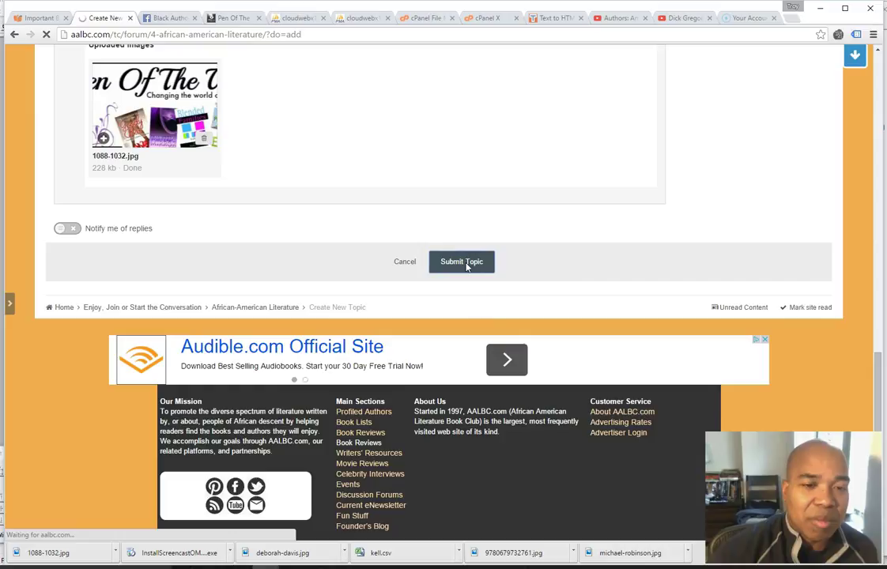
{"action": "scroll", "coordinate": [466, 267], "scroll_direction": "down", "scroll_amount": 3}
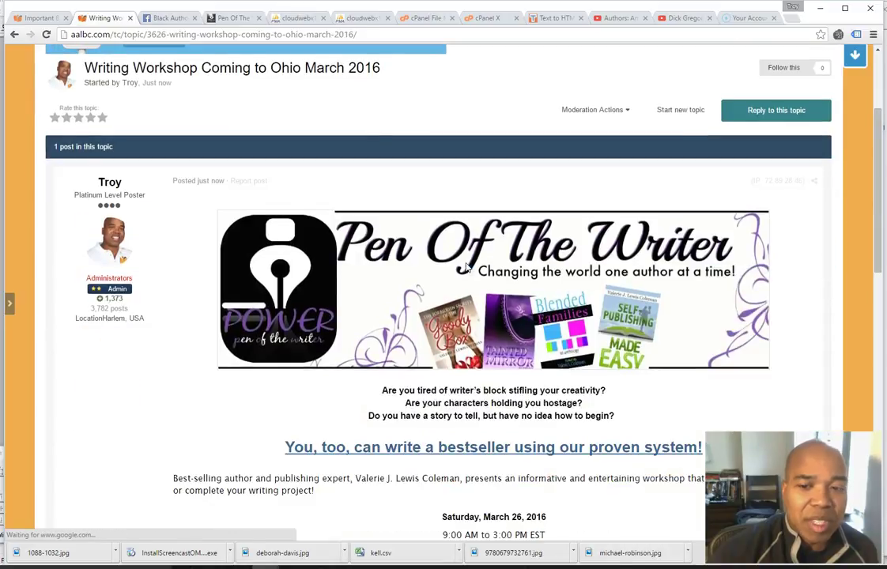
{"action": "scroll", "coordinate": [467, 267], "scroll_direction": "down", "scroll_amount": 2}
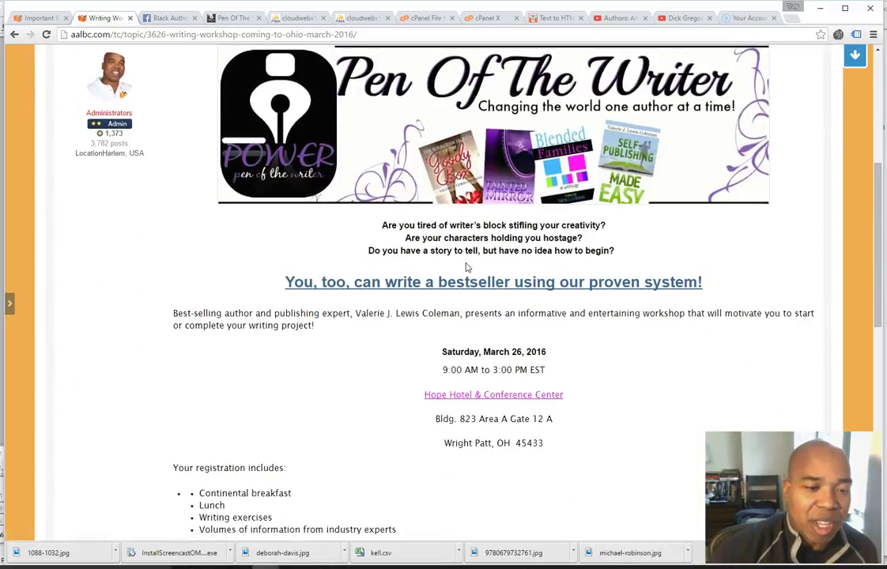
{"action": "scroll", "coordinate": [467, 267], "scroll_direction": "down", "scroll_amount": 1}
{"action": "scroll", "coordinate": [409, 234], "scroll_direction": "up", "scroll_amount": 3}
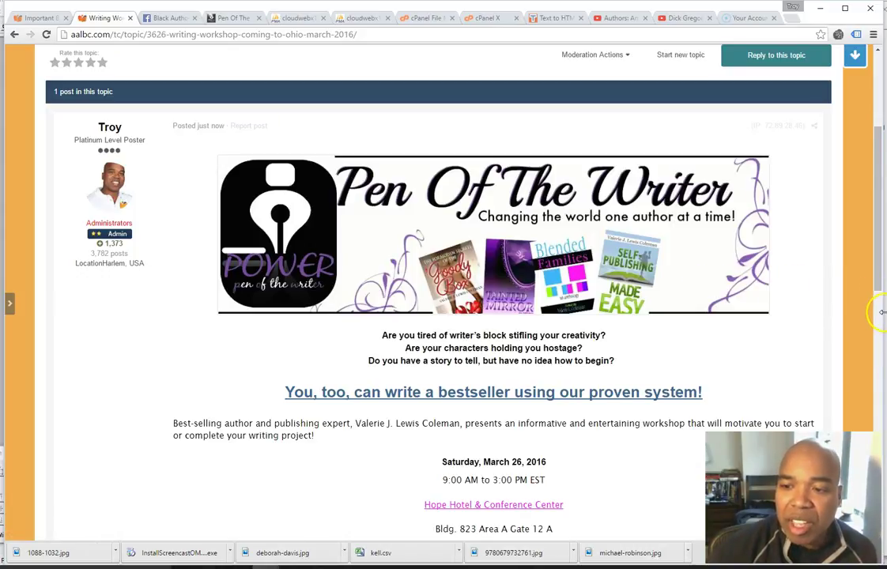
{"action": "mouse_move", "coordinate": [882, 312]}
{"action": "left_mouse_down"}
{"action": "mouse_move", "coordinate": [532, 295]}
{"action": "mouse_move", "coordinate": [440, 279]}
{"action": "mouse_move", "coordinate": [277, 279]}
{"action": "mouse_move", "coordinate": [191, 291]}
{"action": "mouse_move", "coordinate": [884, 299]}
{"action": "left_mouse_up"}
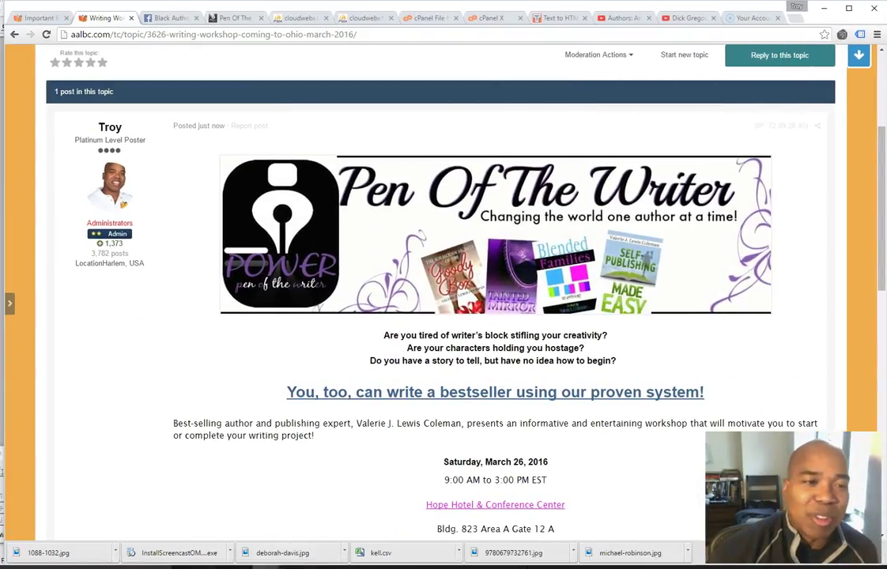